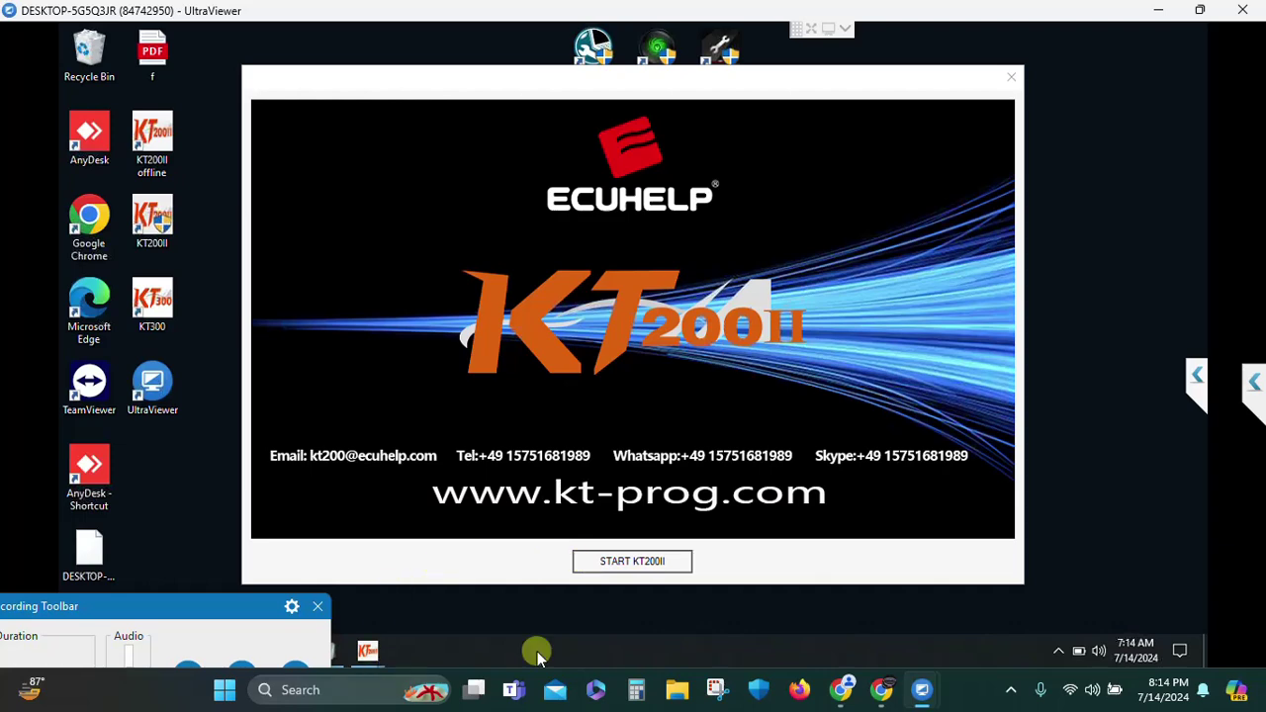
# - Open Computer Management for This PC and display the Device Manager
pyautogui.moveTo(228, 617); pyautogui.dragTo(85, 446)
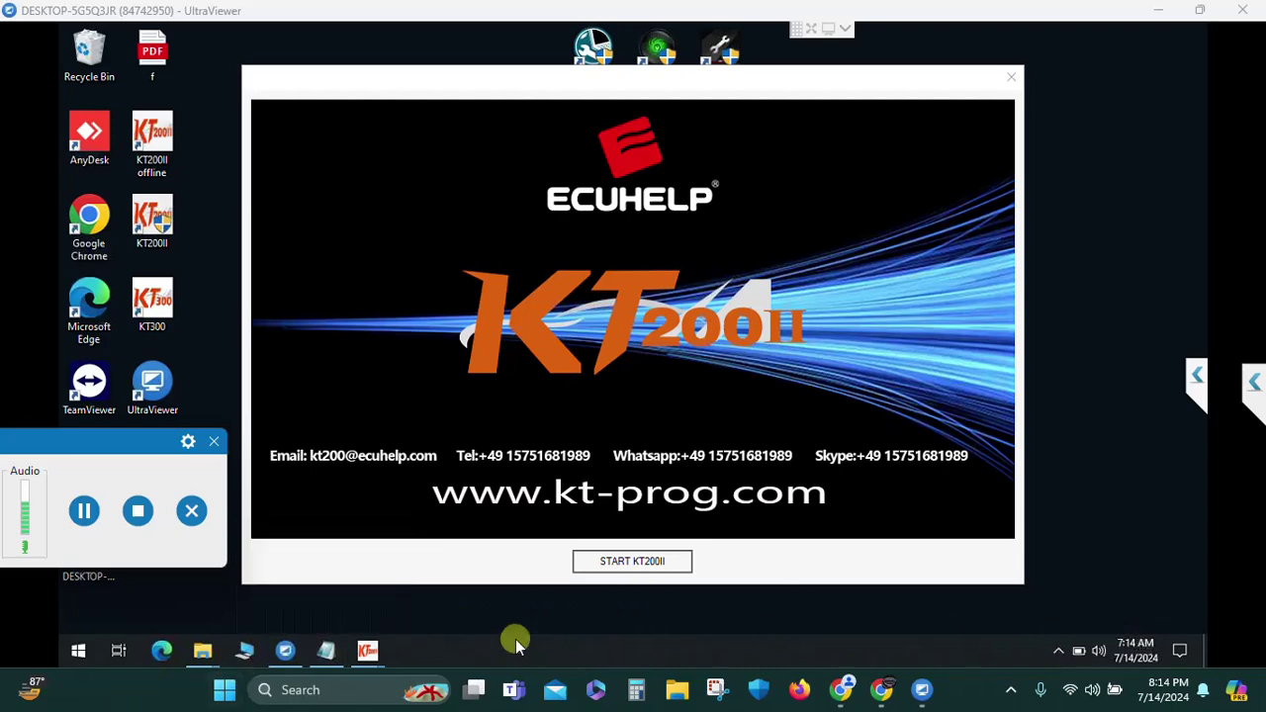
pyautogui.click(244, 652)
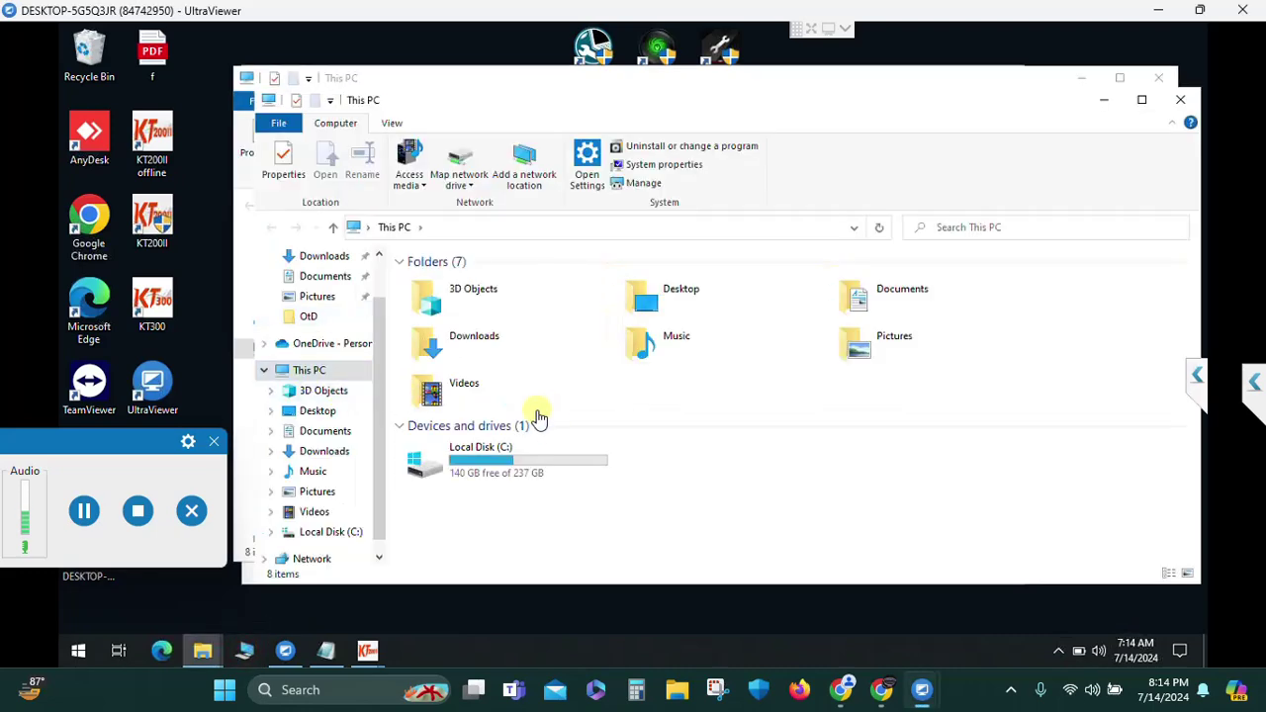
pyautogui.rightClick(314, 376)
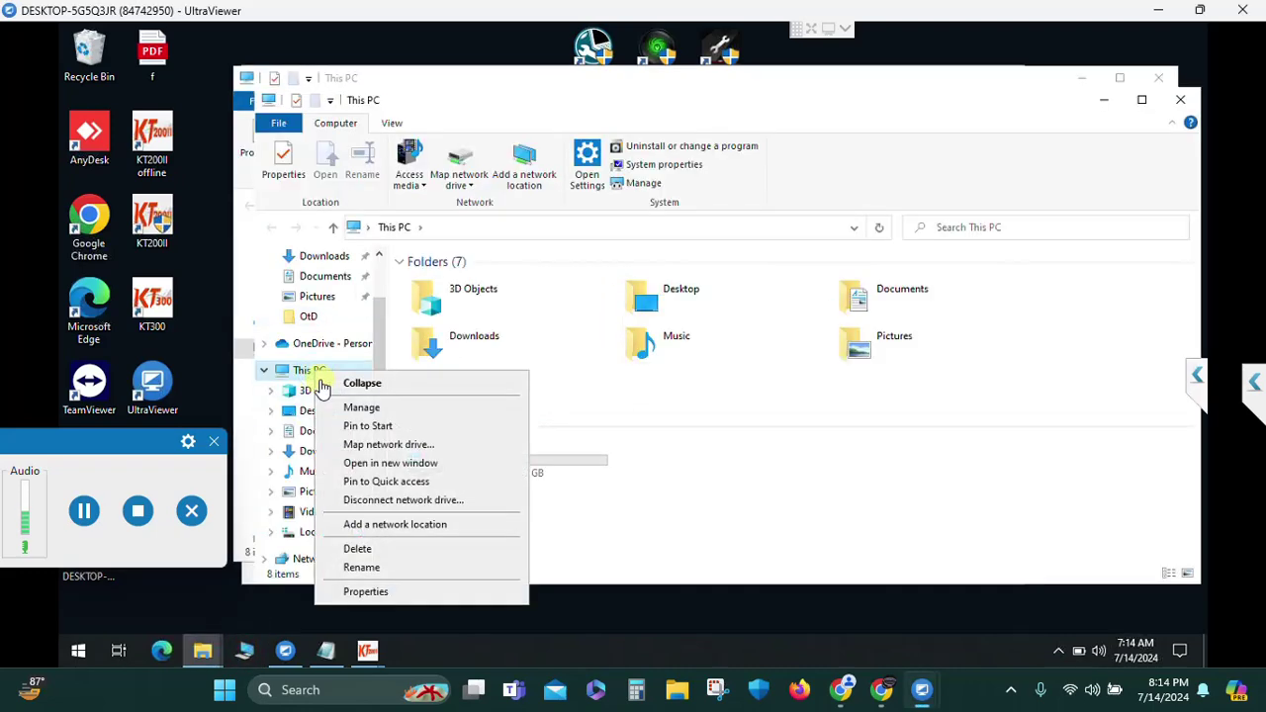
pyautogui.click(345, 406)
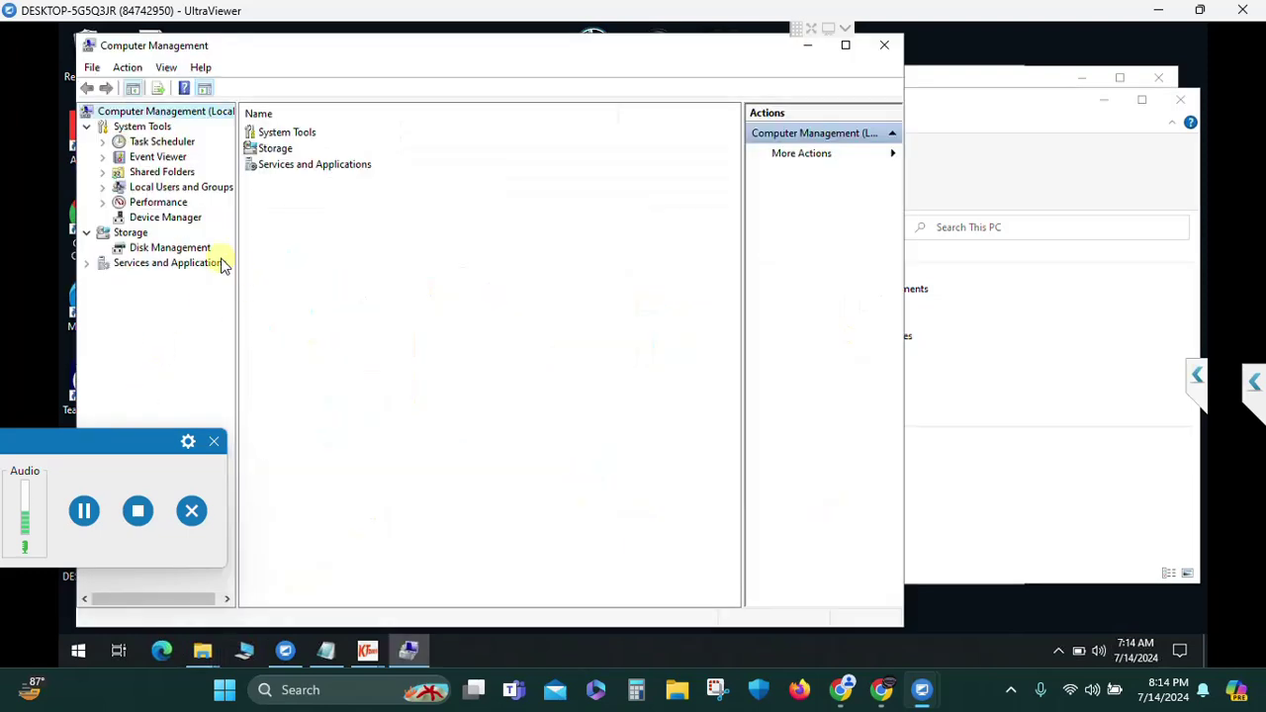
pyautogui.click(163, 218)
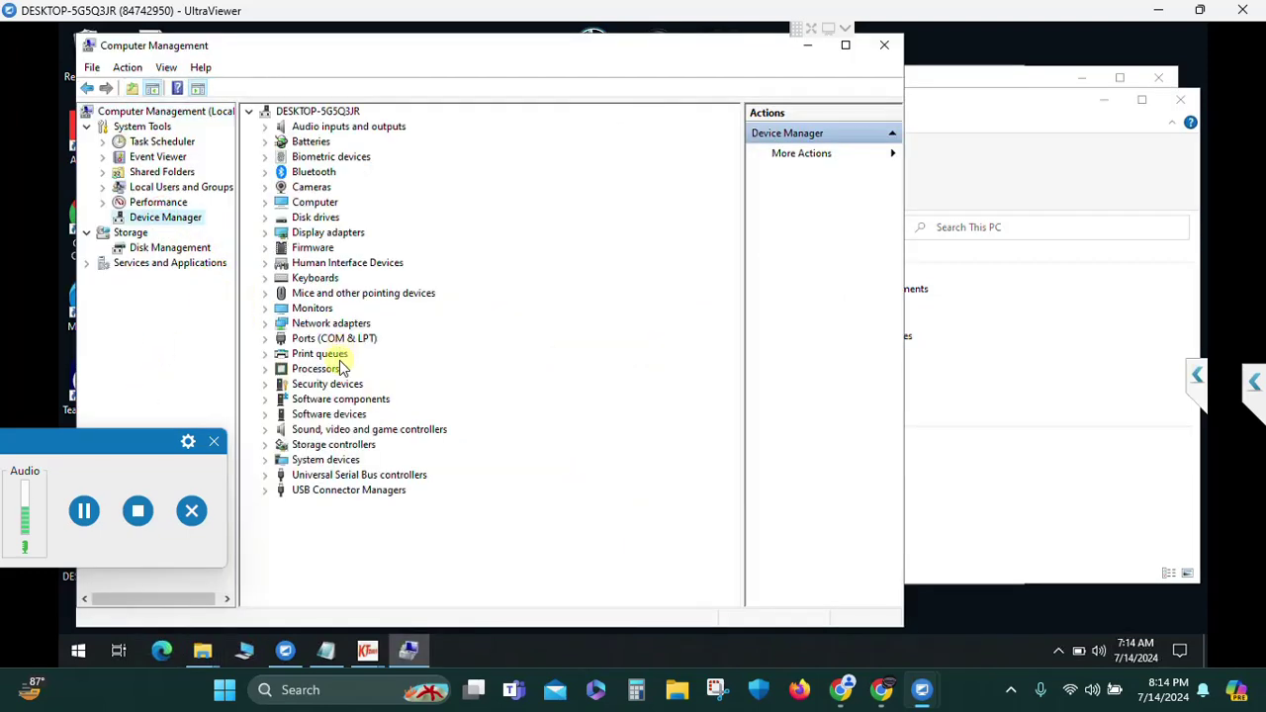
# - Expand the USB Connector Managers and Universal Serial Bus controllers categories and select the DFB_Technology DFOX device
pyautogui.doubleClick(321, 491)
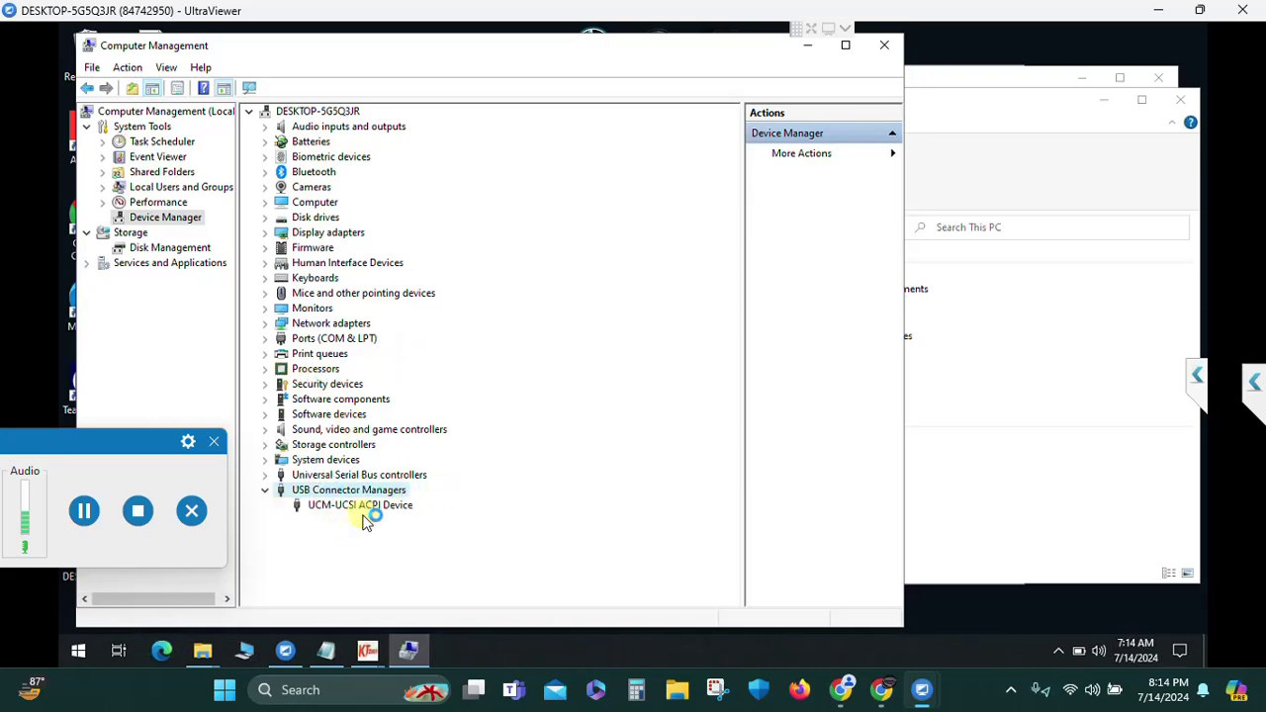
pyautogui.doubleClick(339, 476)
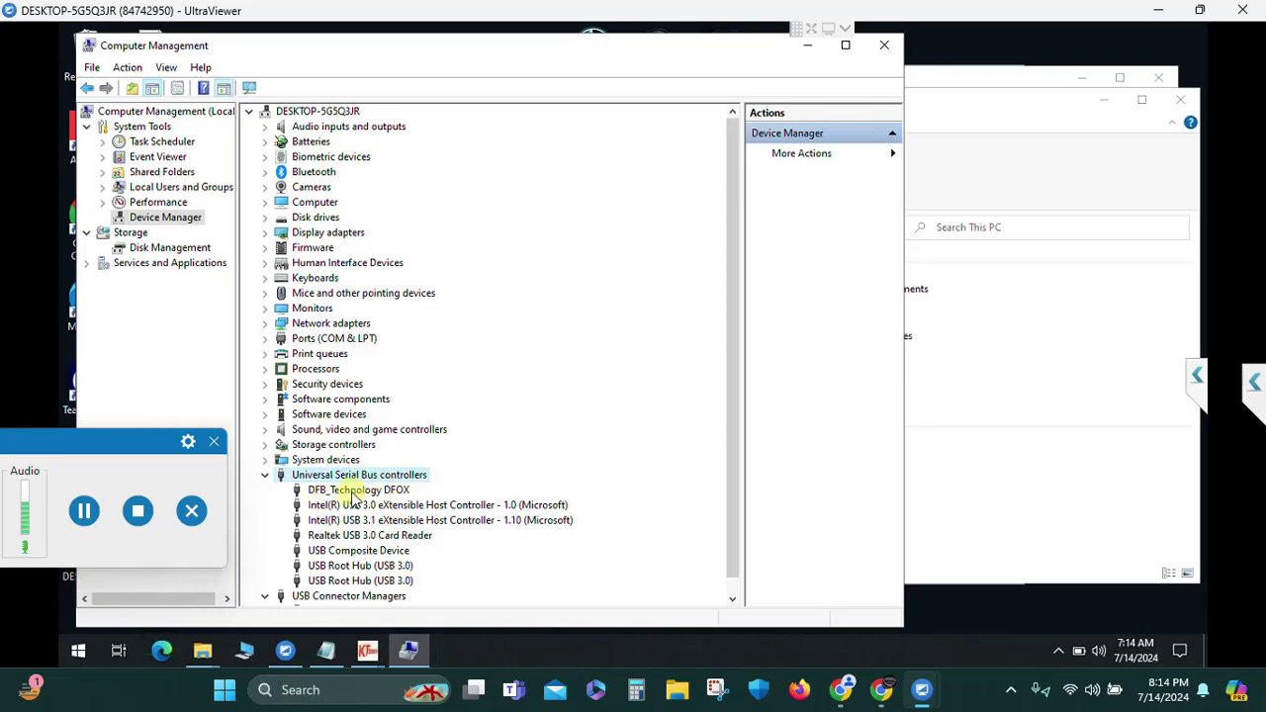
pyautogui.click(353, 492)
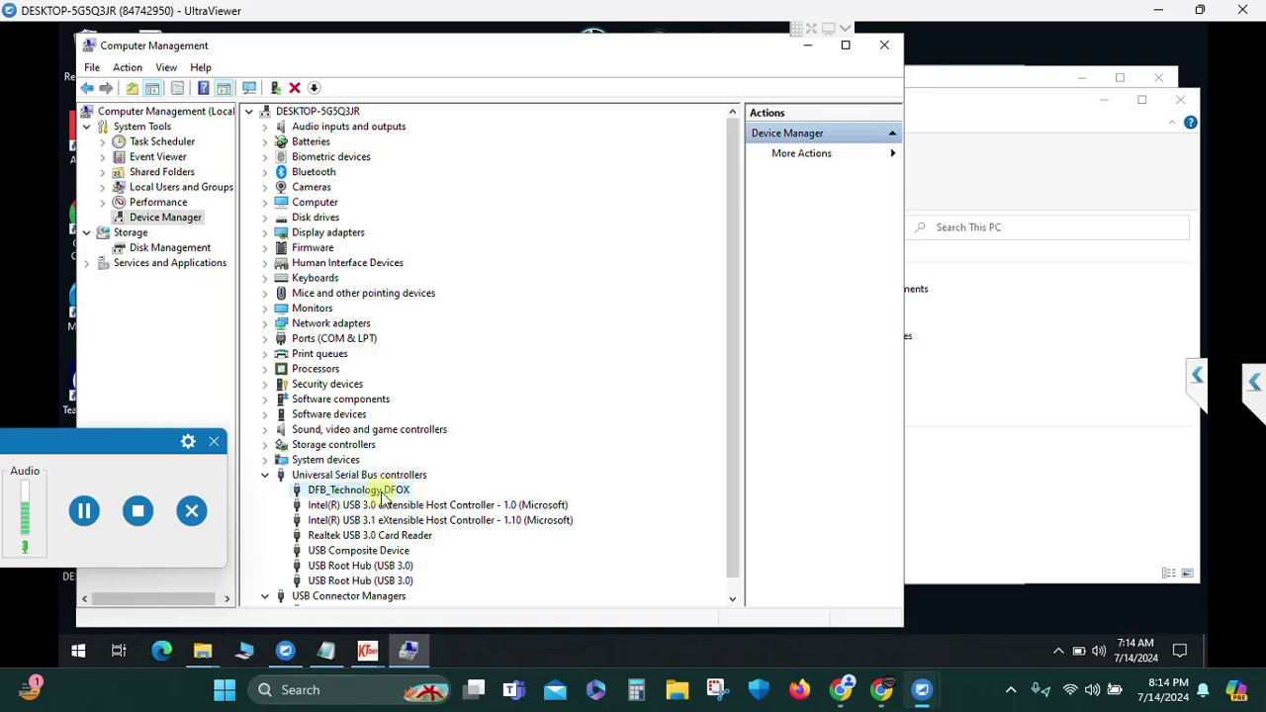
# - Try to update the DFB_Technology DFOX driver manually, using C:\KT200II with subfolders as the search location
pyautogui.rightClick(381, 492)
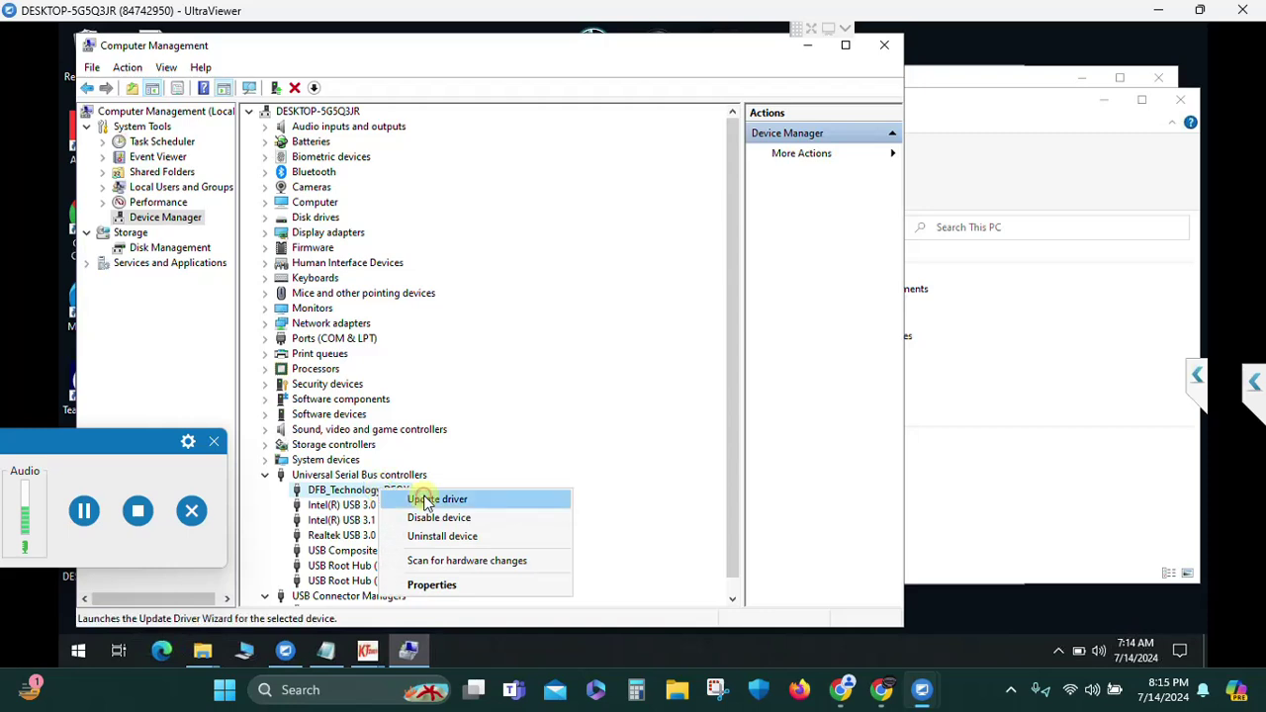
pyautogui.click(425, 501)
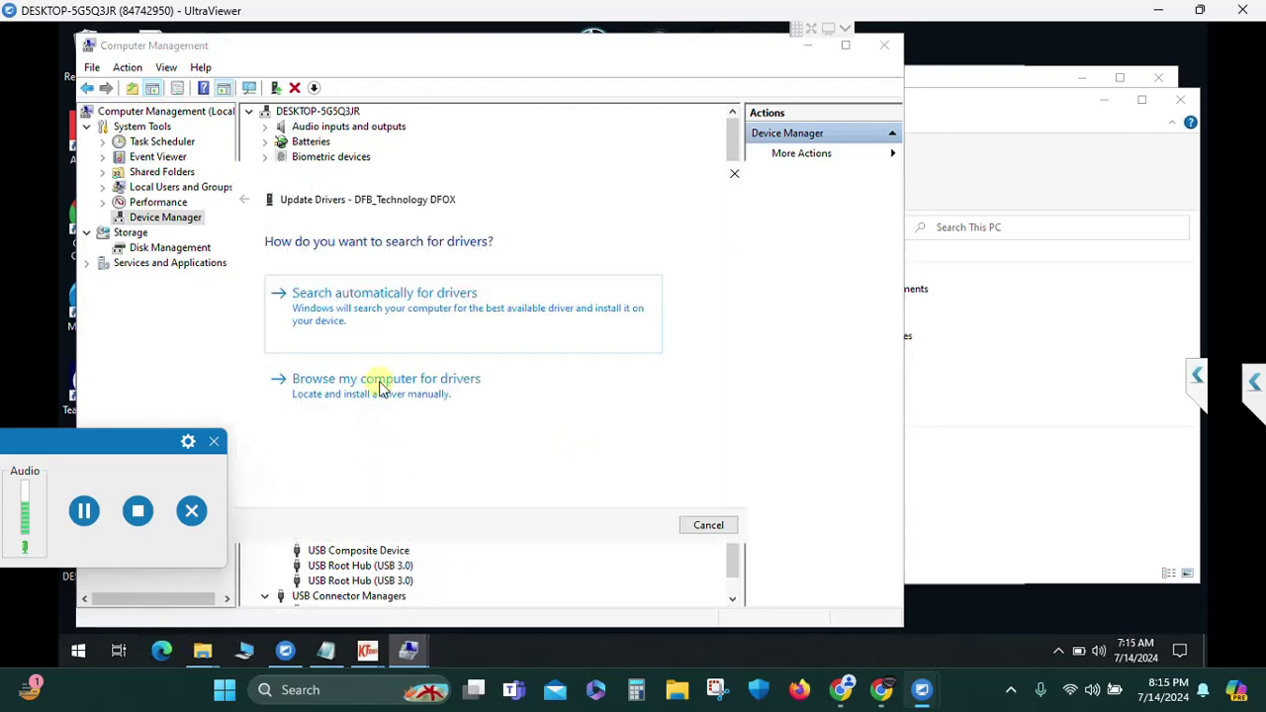
pyautogui.click(389, 391)
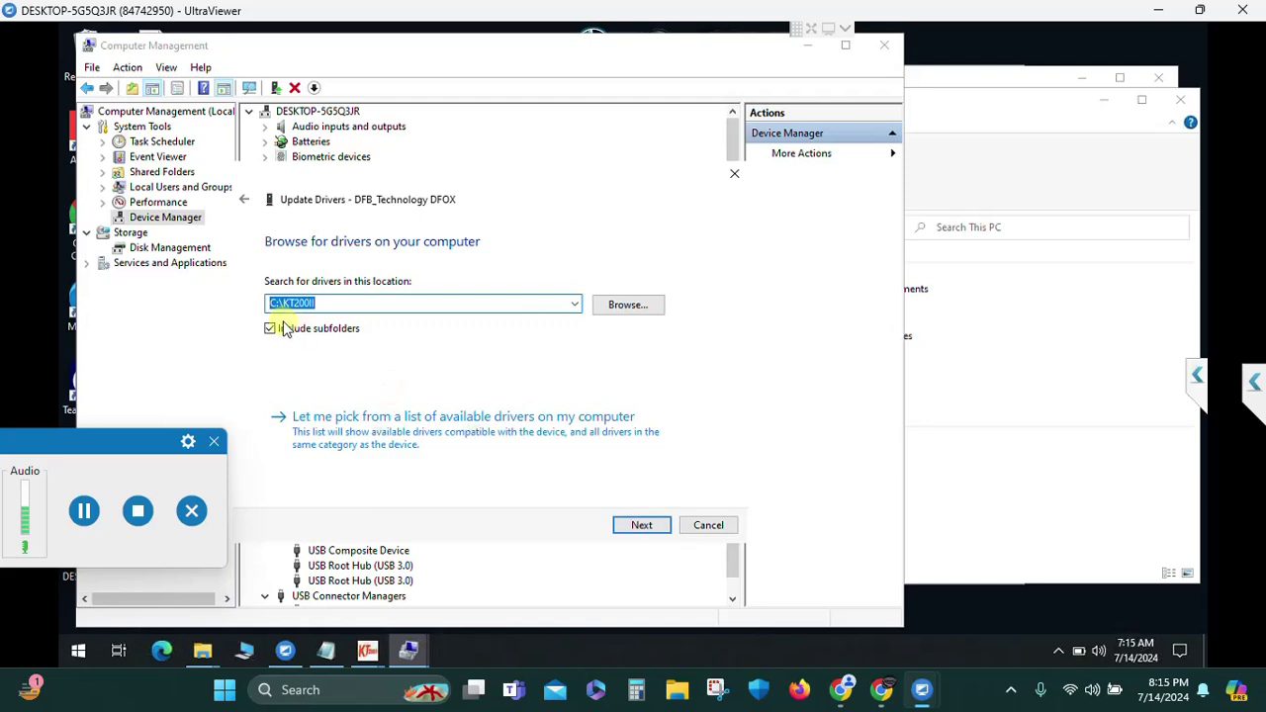
pyautogui.click(626, 306)
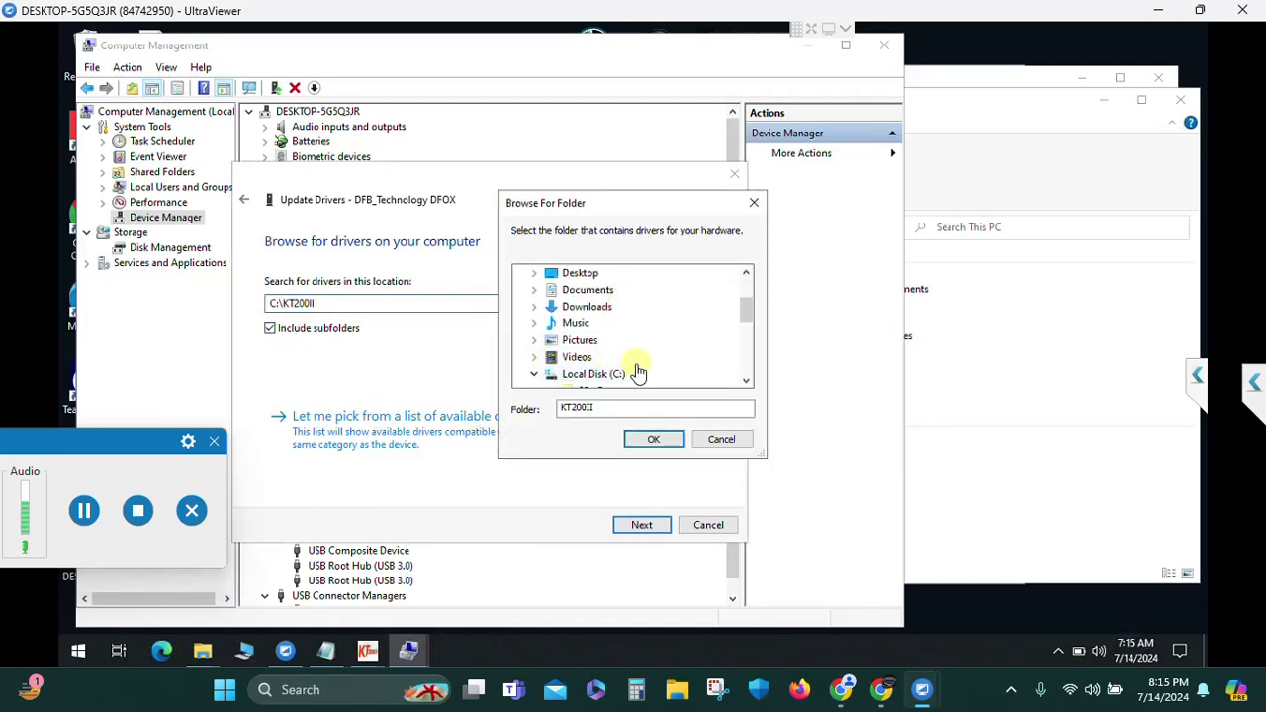
pyautogui.click(605, 373)
pyautogui.scroll(-2, 686, 345)
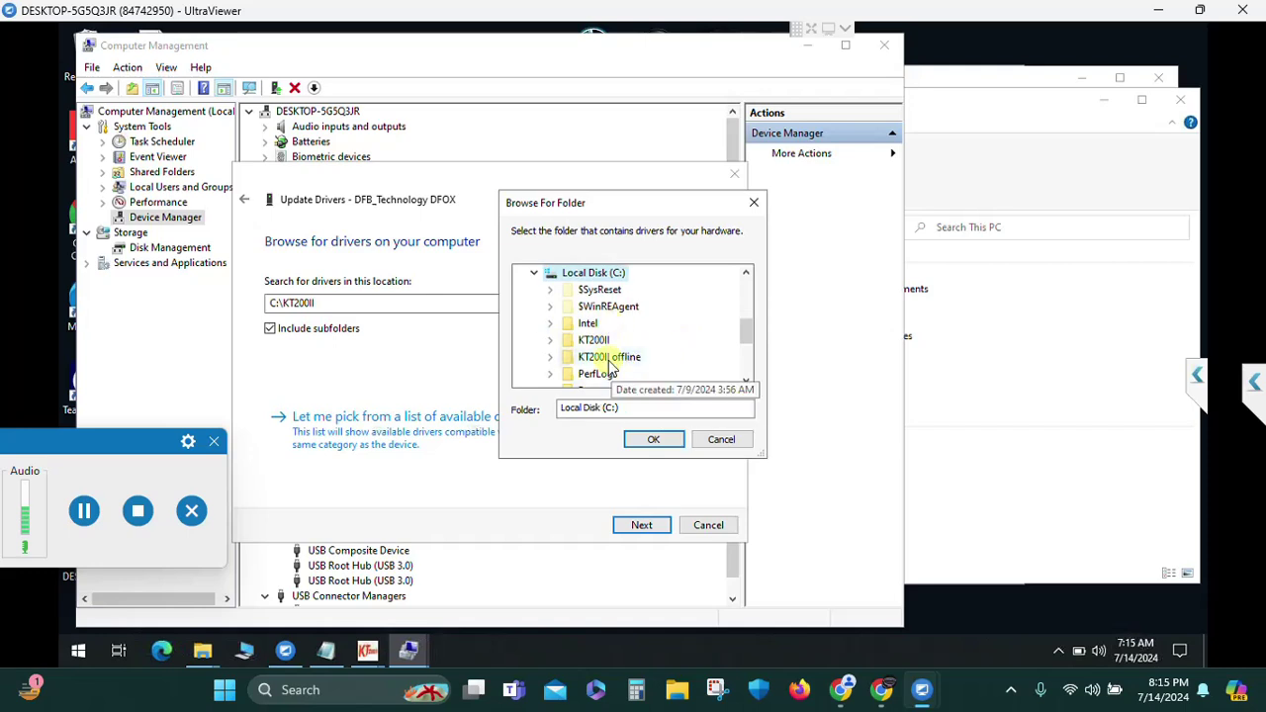
pyautogui.doubleClick(593, 340)
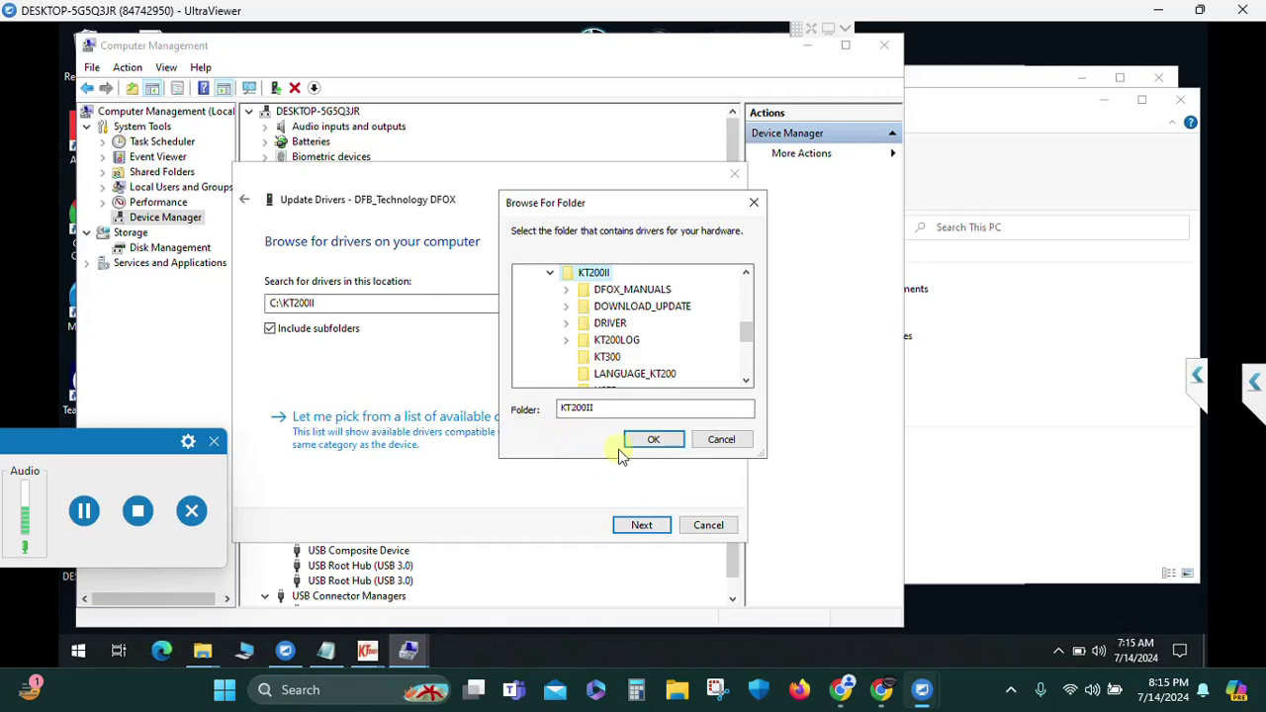
pyautogui.click(650, 438)
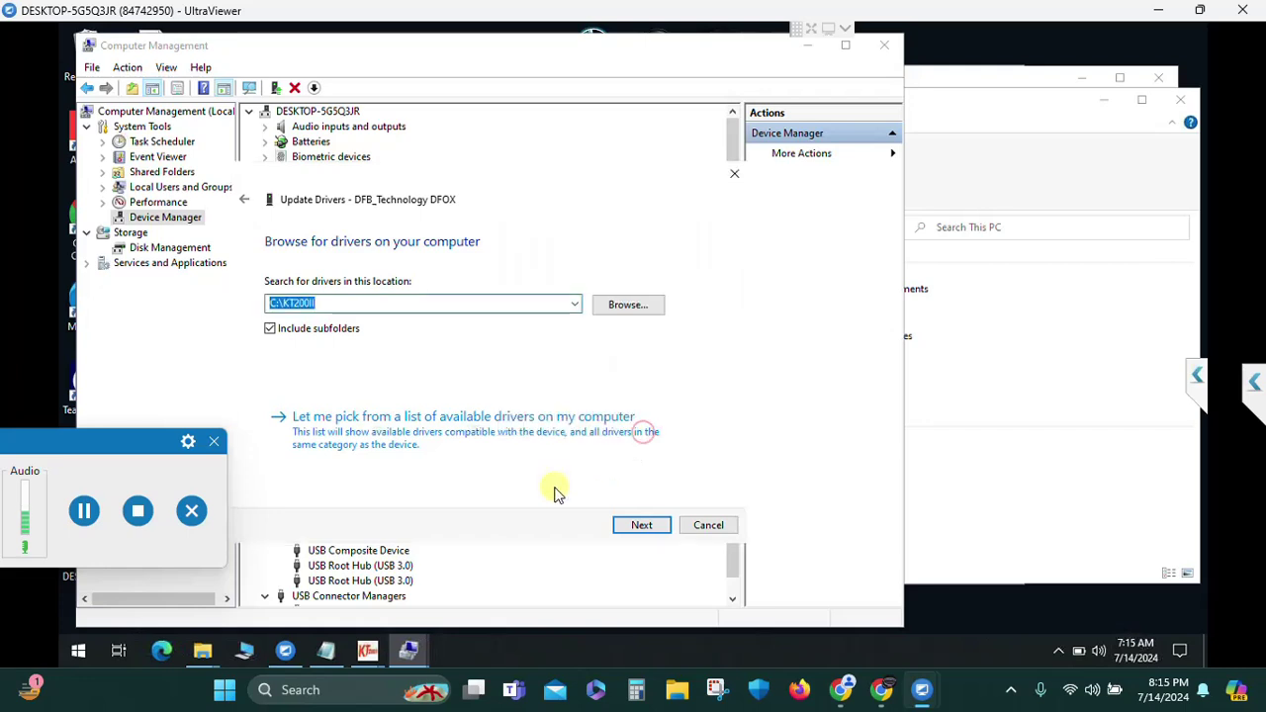
pyautogui.click(375, 301)
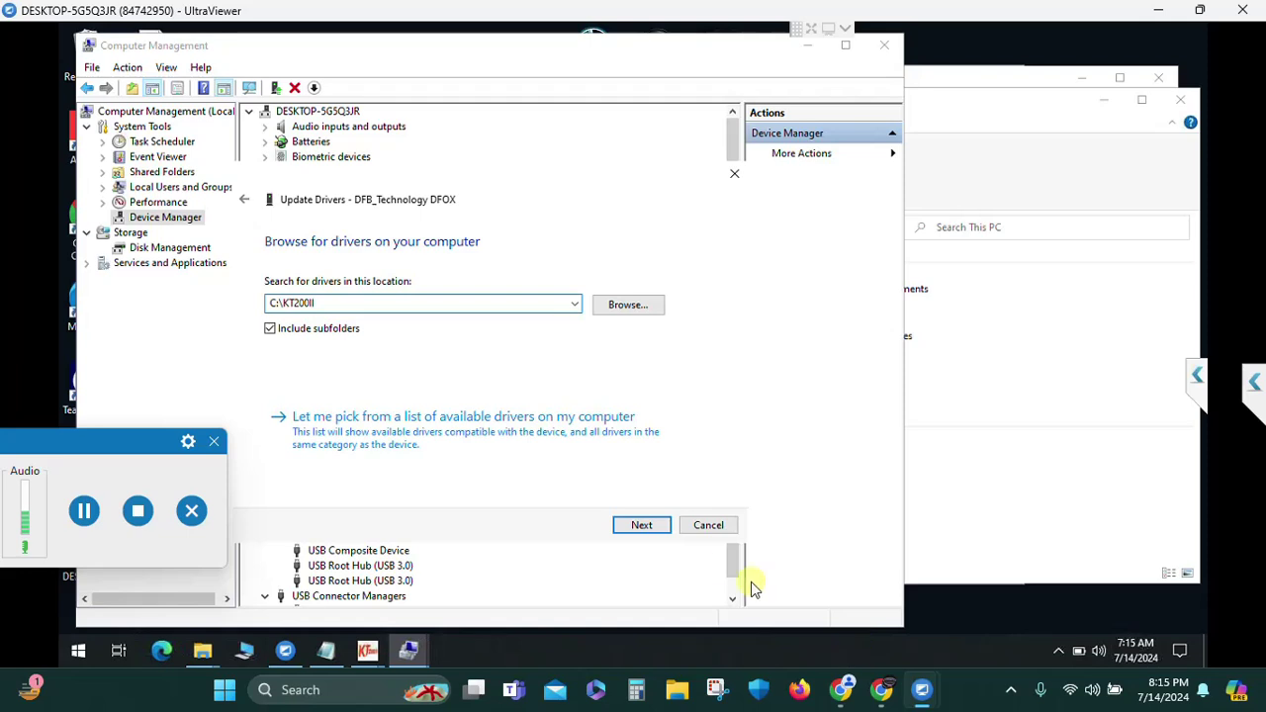
pyautogui.click(708, 526)
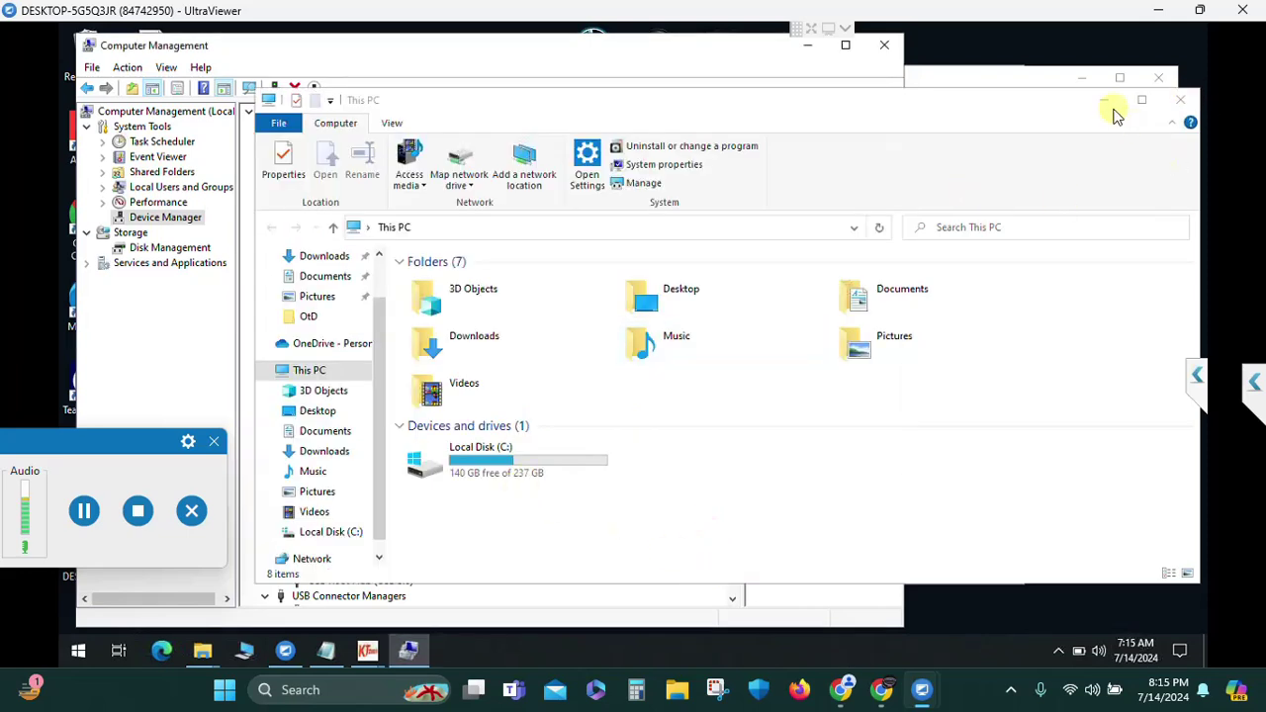
# - Clear away the extra This PC window and Computer Management, and open Local Disk (C:) in File Explorer
pyautogui.click(1177, 101)
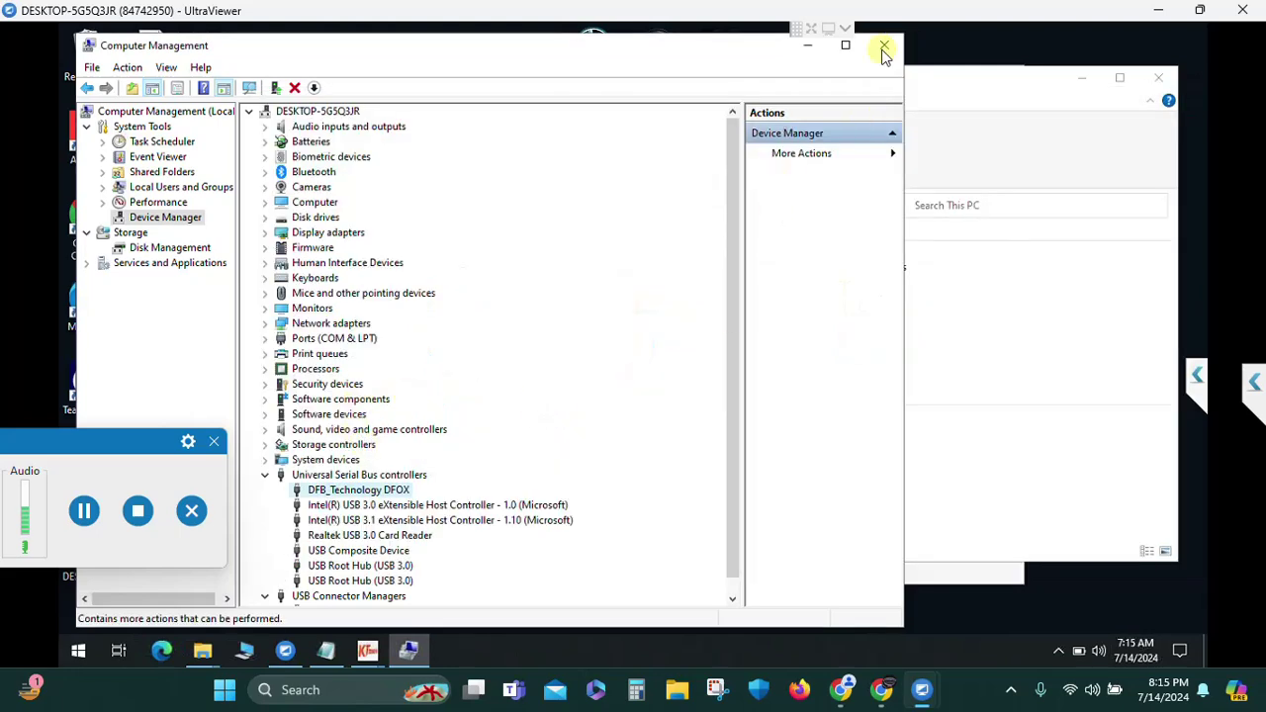
pyautogui.click(808, 53)
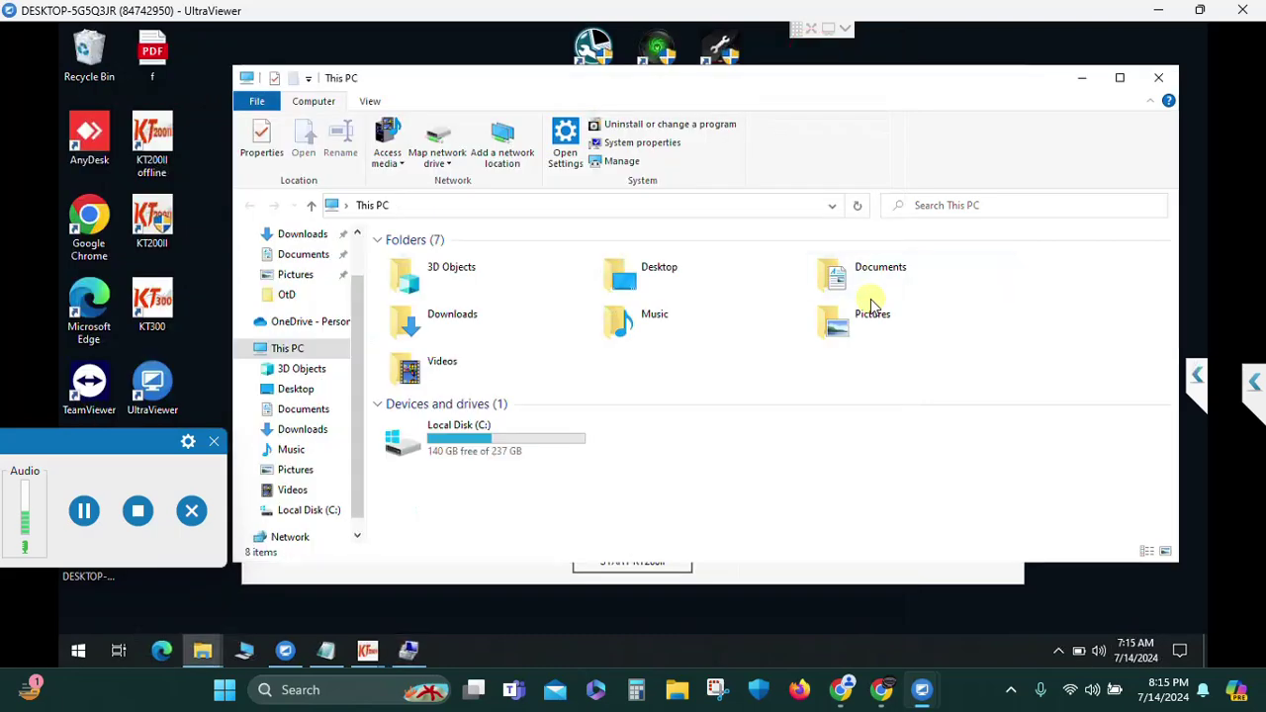
pyautogui.doubleClick(542, 444)
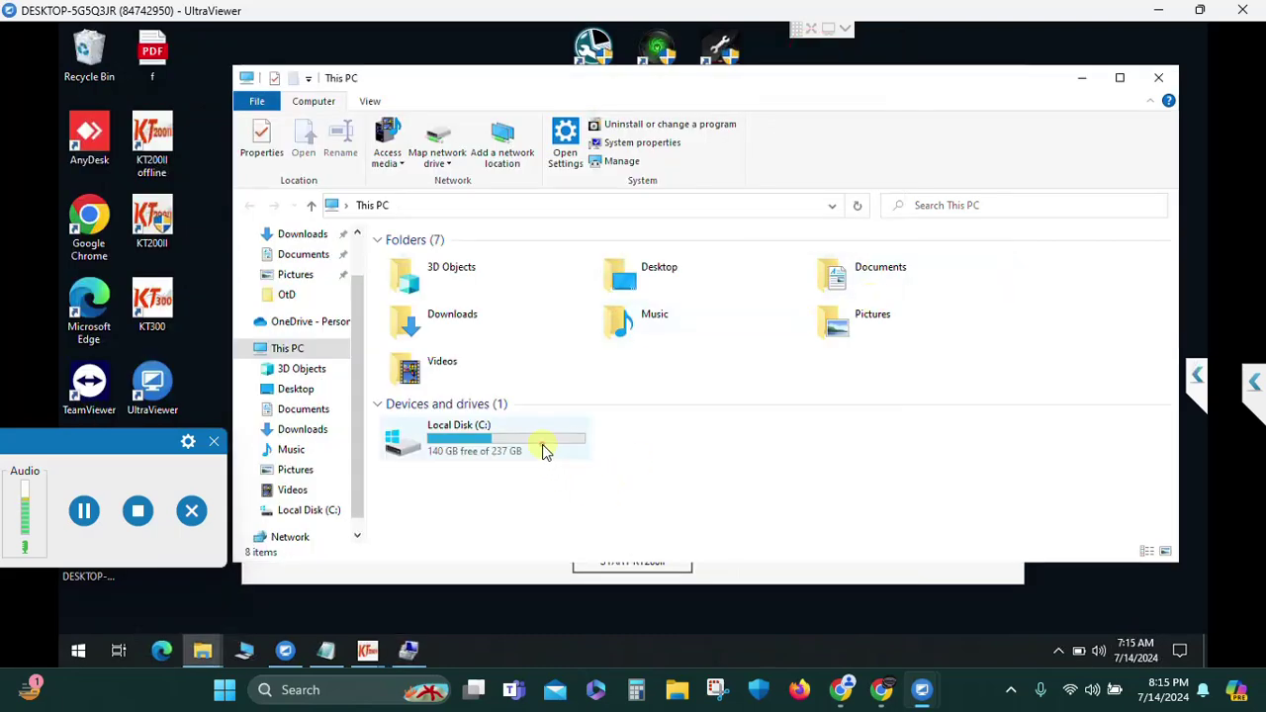
pyautogui.click(301, 348)
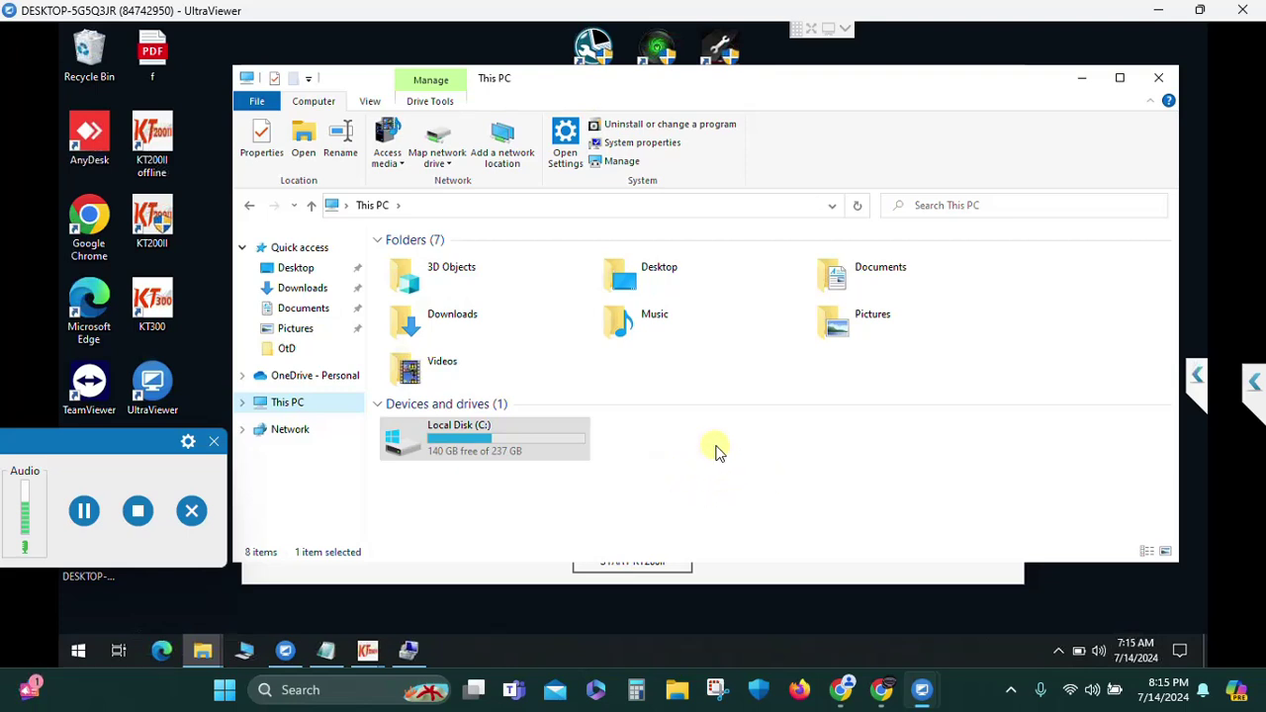
pyautogui.doubleClick(485, 442)
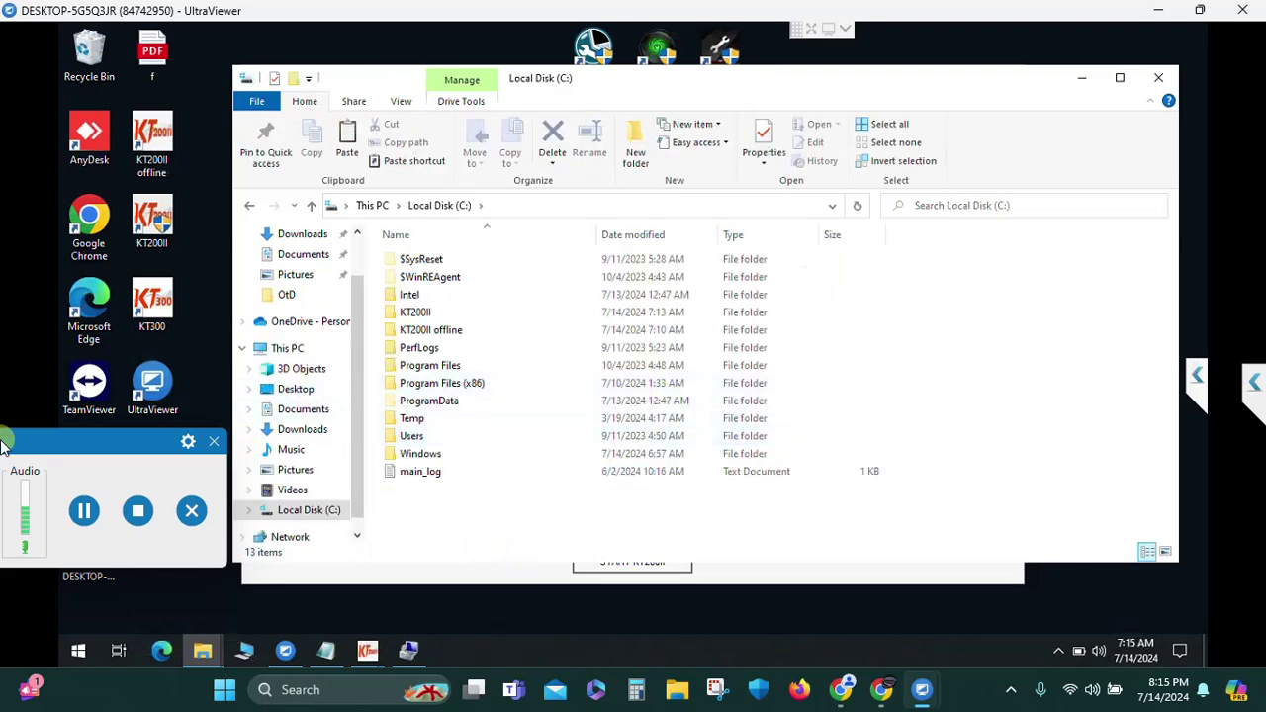
# - Copy both the BO00T and WirTUAL folders from the TO USER folder on USB Drive (D:)
pyautogui.click(85, 514)
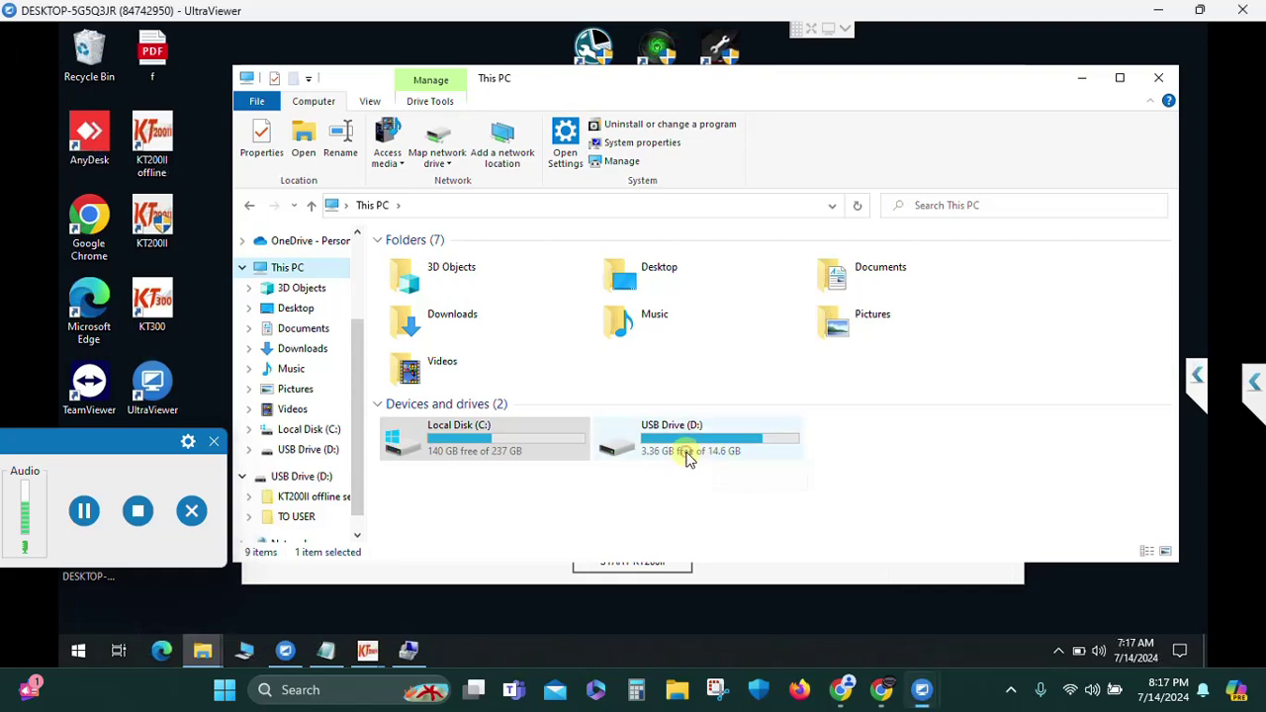
pyautogui.doubleClick(687, 454)
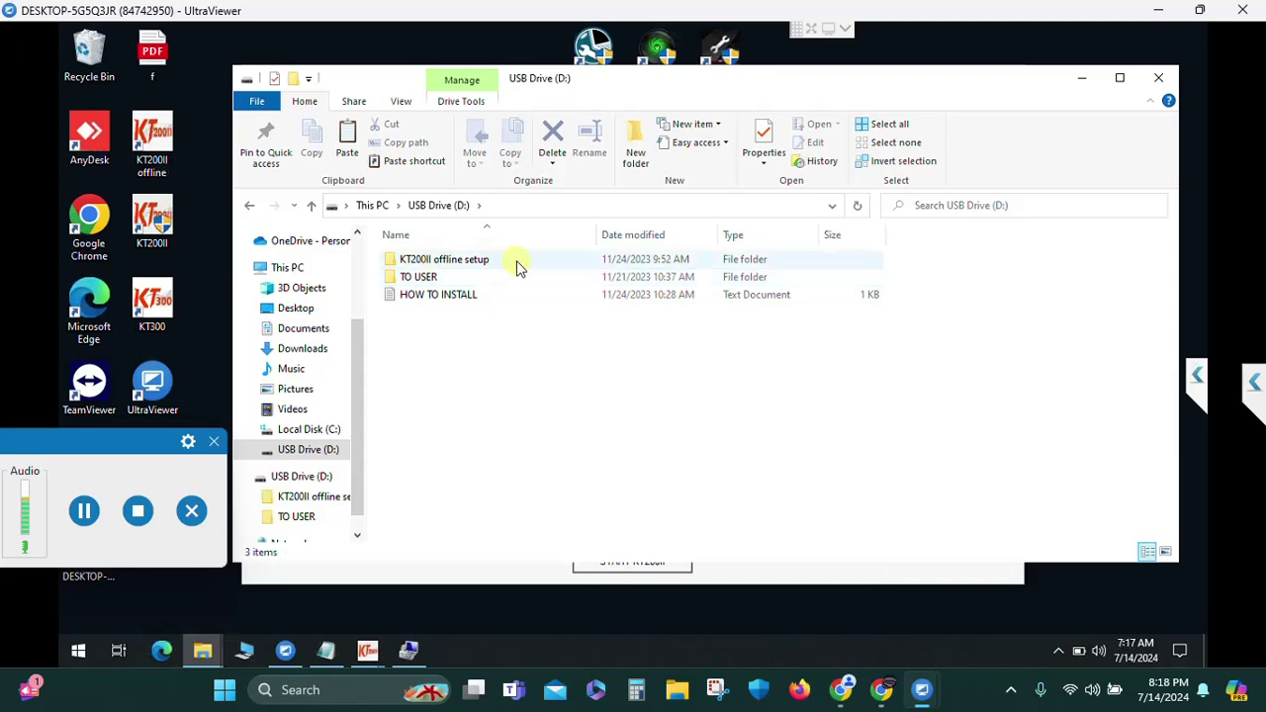
pyautogui.doubleClick(420, 278)
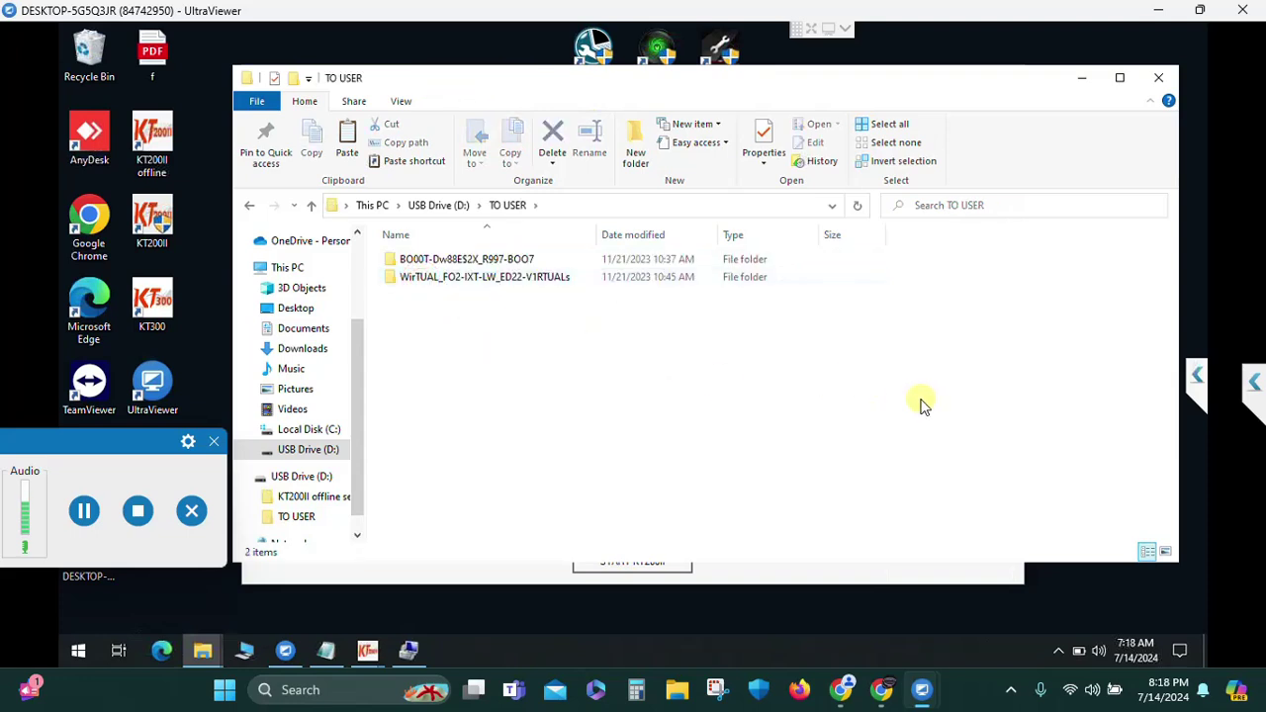
pyautogui.moveTo(916, 399); pyautogui.dragTo(436, 265)
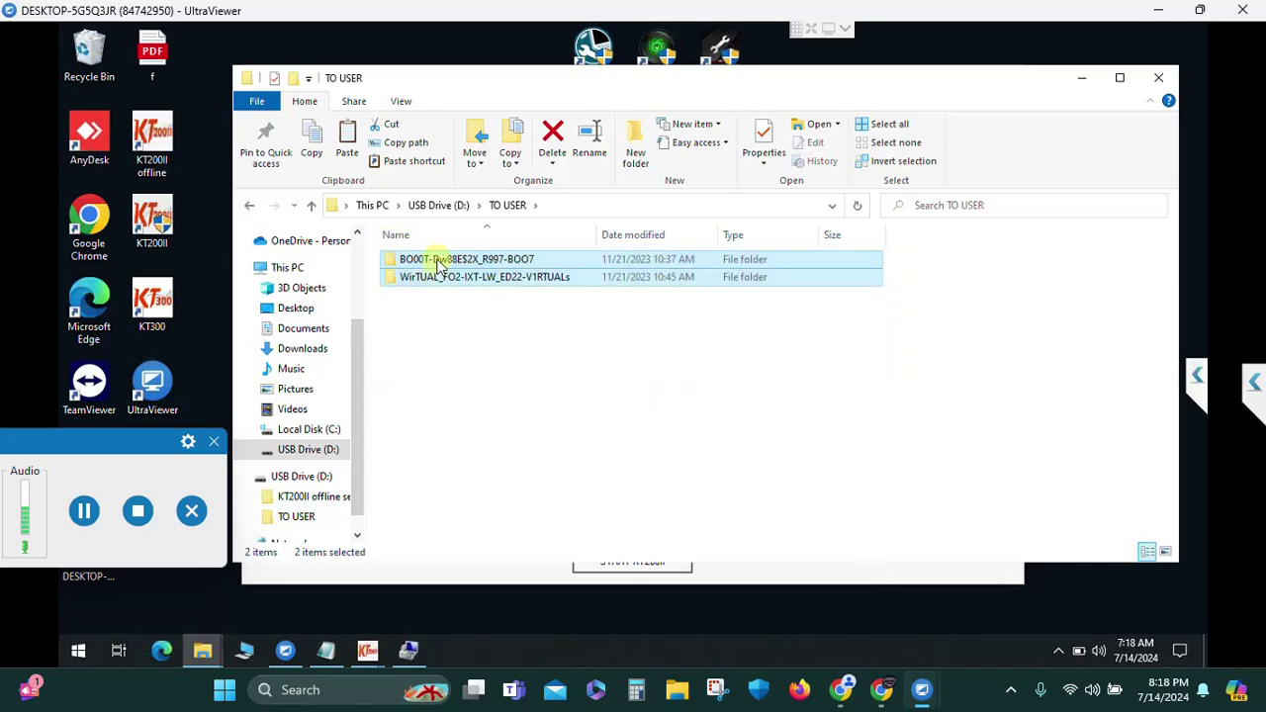
pyautogui.rightClick(437, 263)
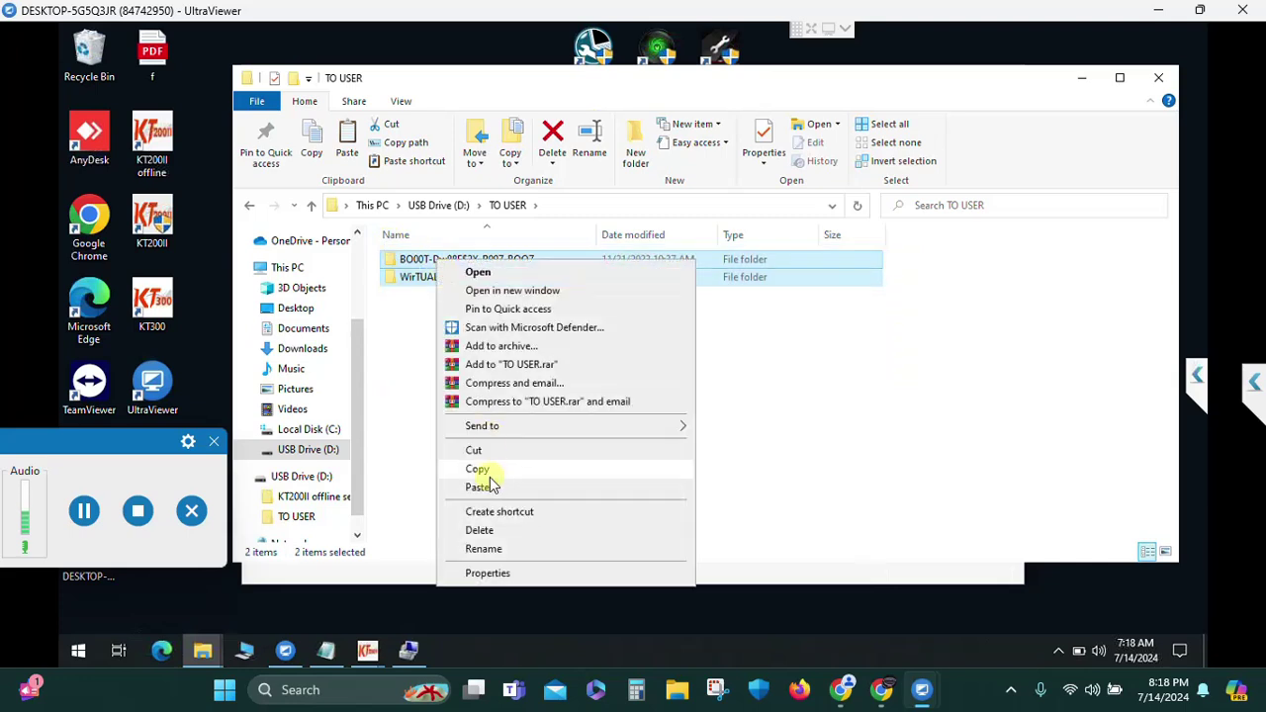
pyautogui.click(489, 471)
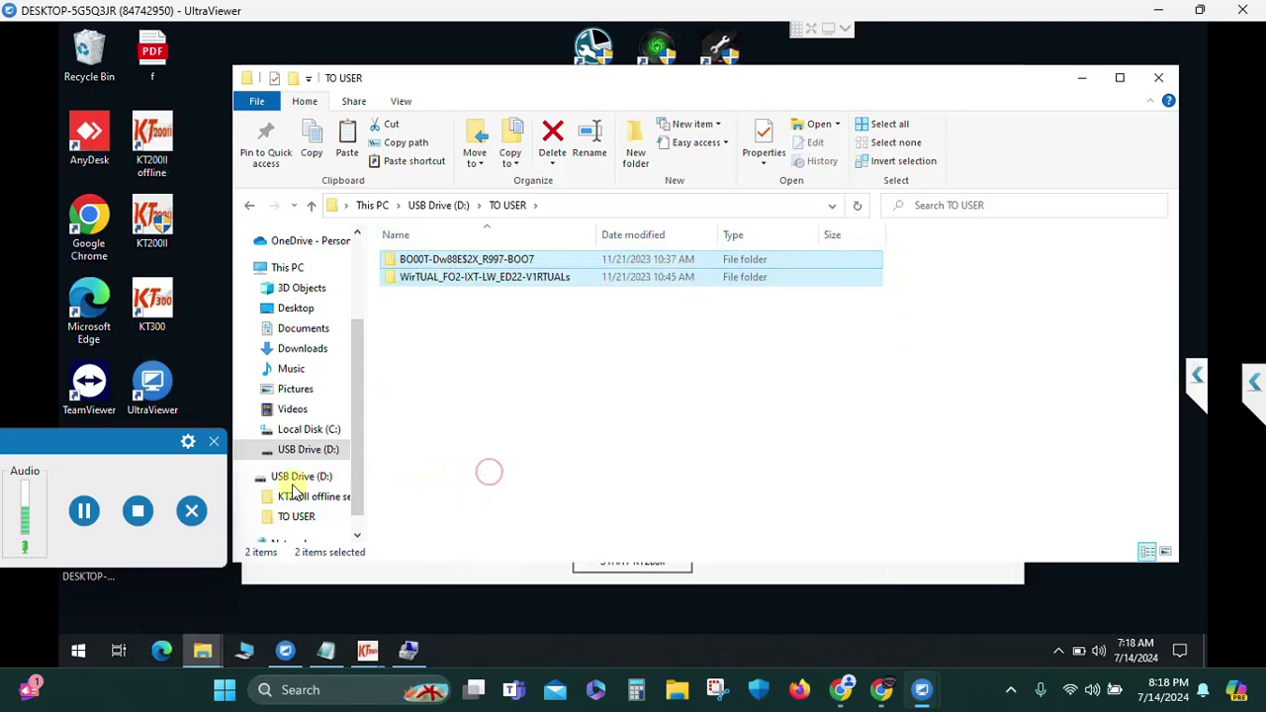
# - Check the USER folder inside KT200II offline on Local Disk (C:) and return to the drive's root
pyautogui.click(308, 429)
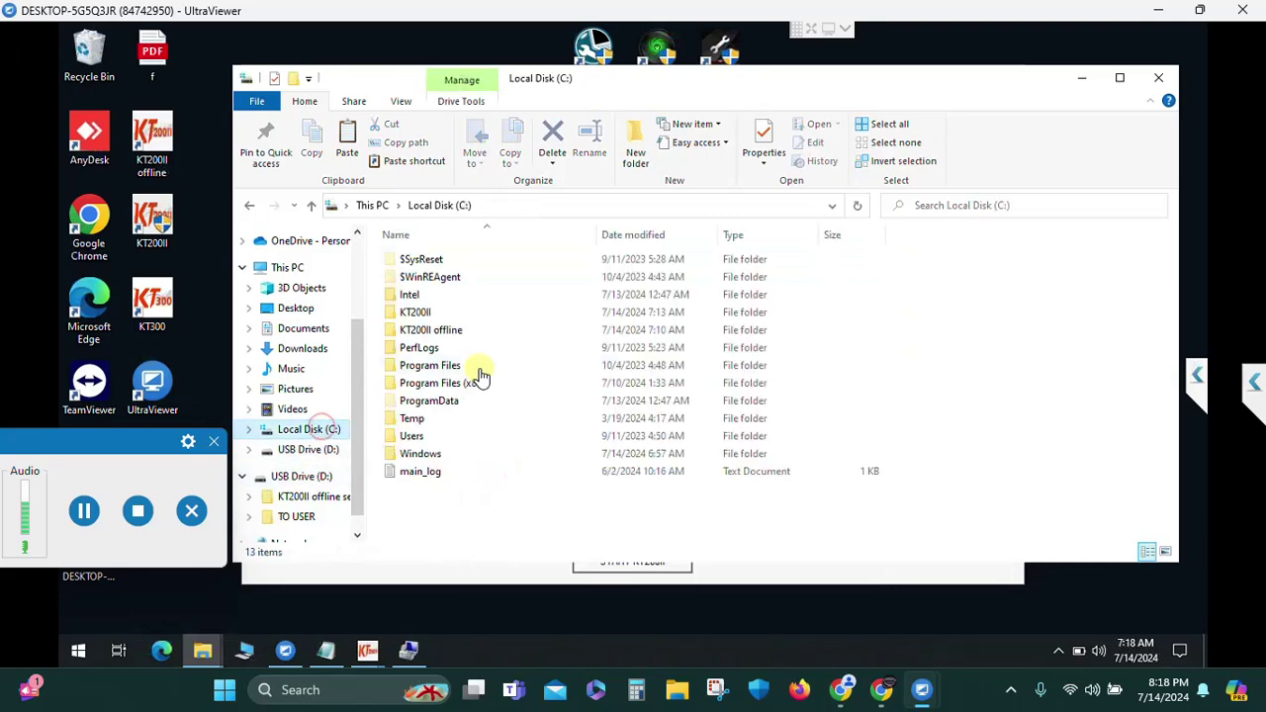
pyautogui.doubleClick(456, 335)
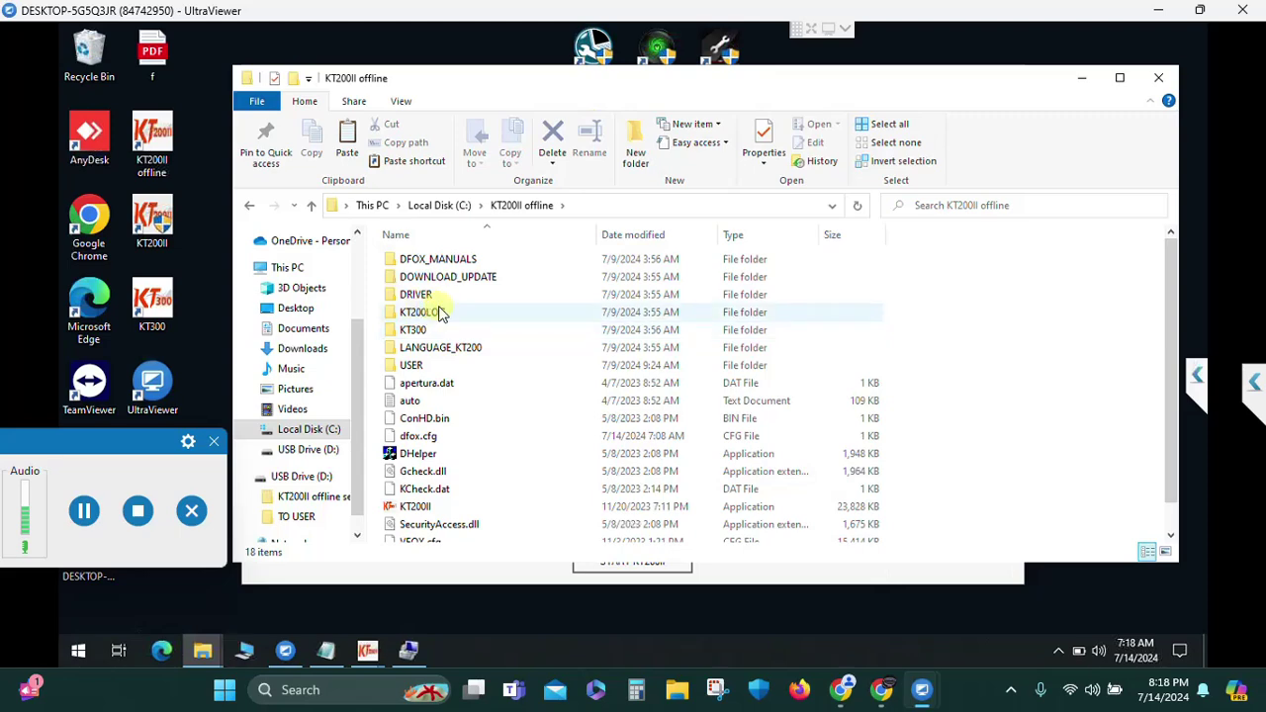
pyautogui.doubleClick(412, 365)
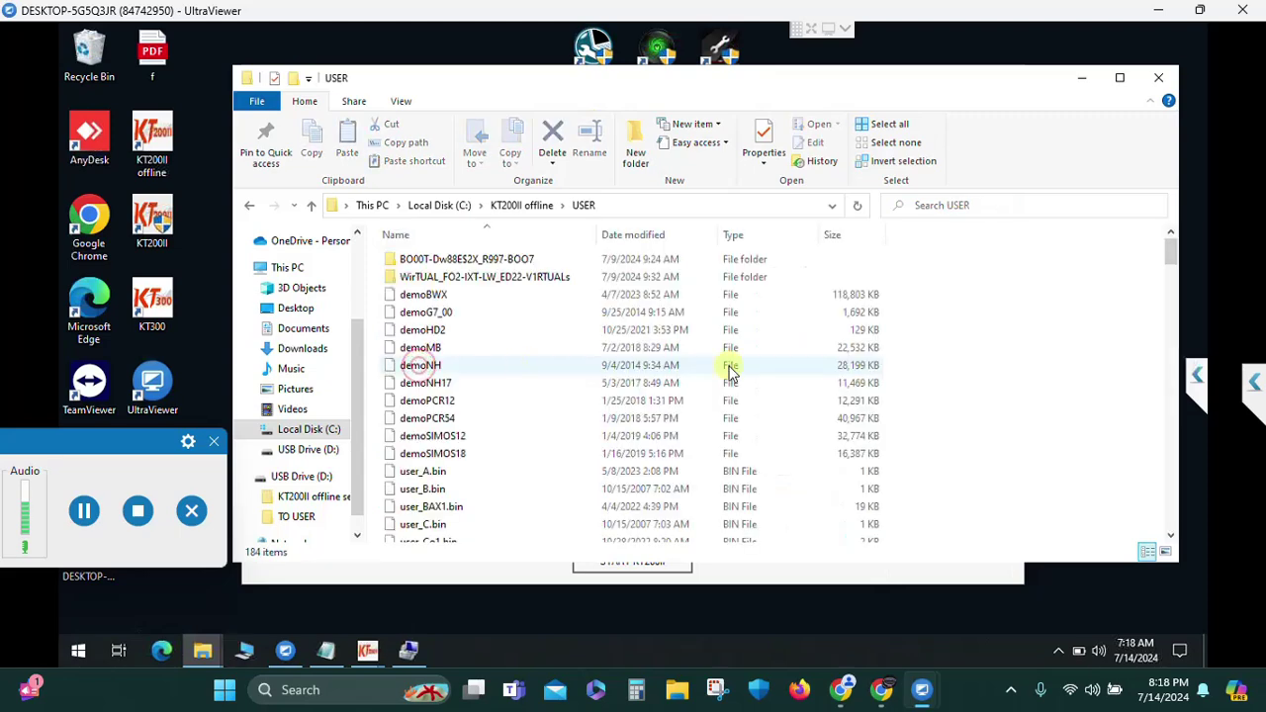
pyautogui.click(252, 209)
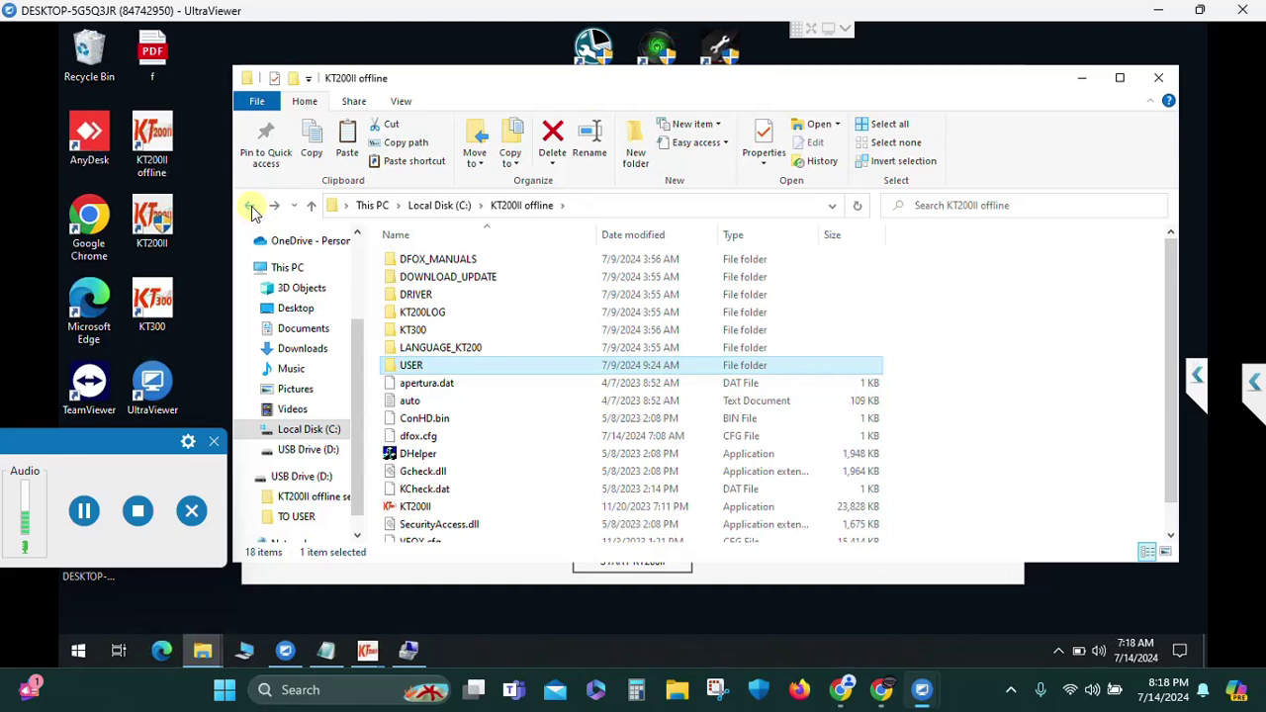
pyautogui.click(252, 210)
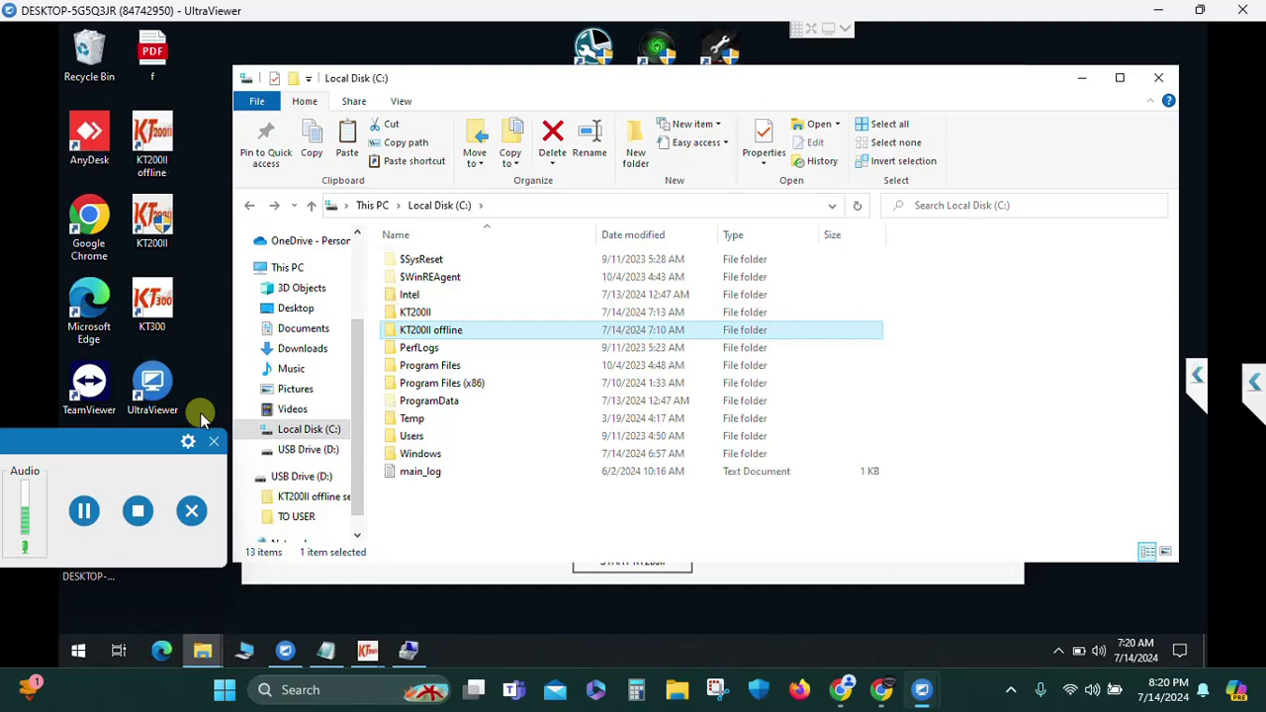
# - Minimize the File Explorer window and start KT200II from its splash screen
pyautogui.click(1082, 79)
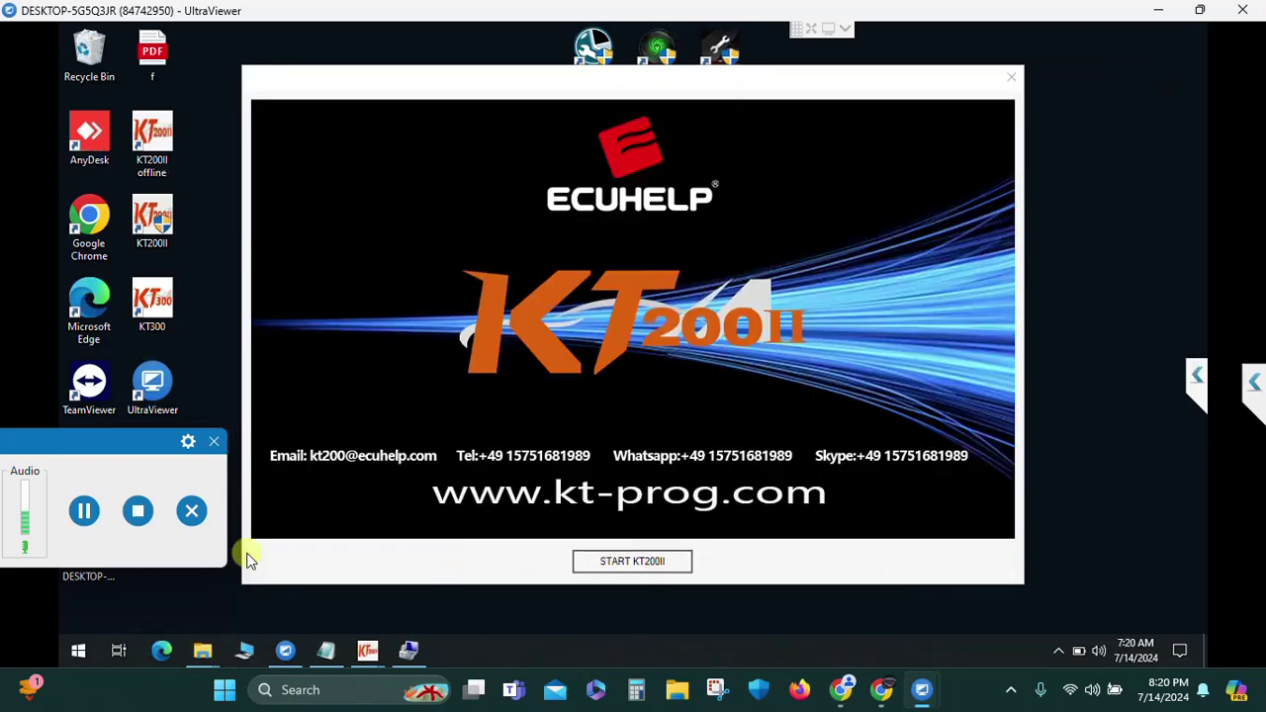
pyautogui.click(631, 556)
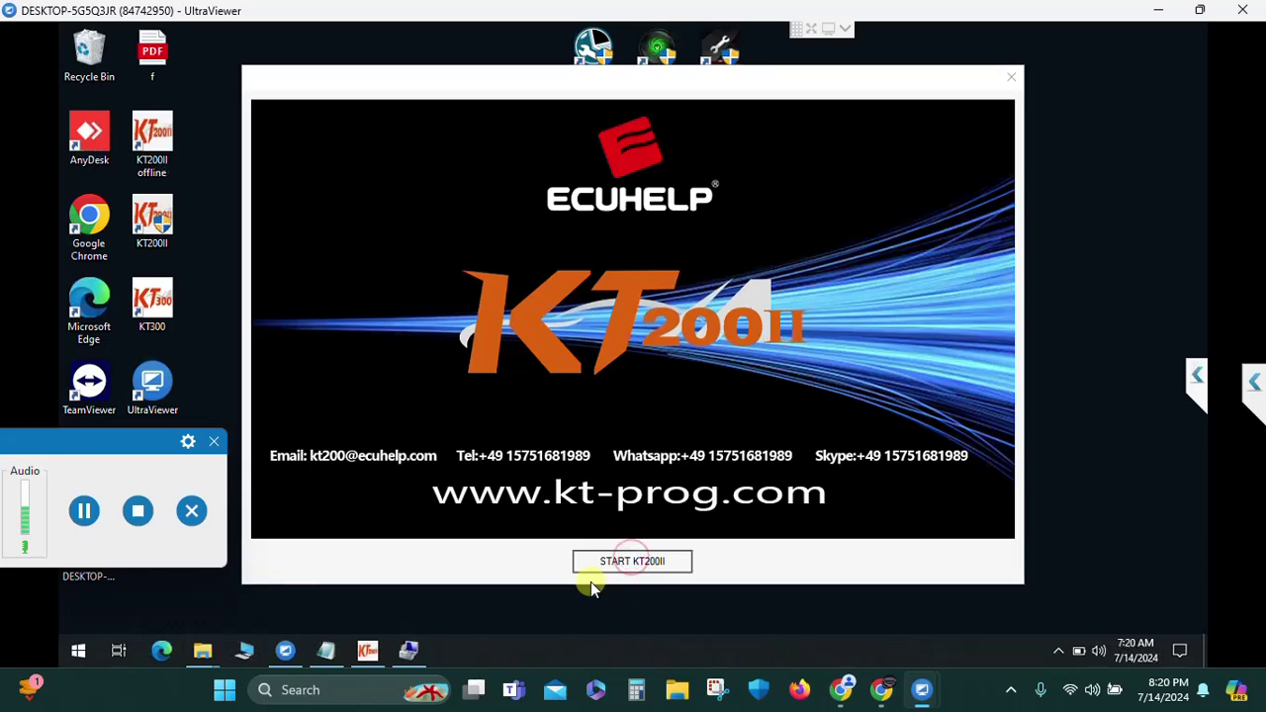
# - Close the KT200II splash window and refresh the remote desktop
pyautogui.click(641, 435)
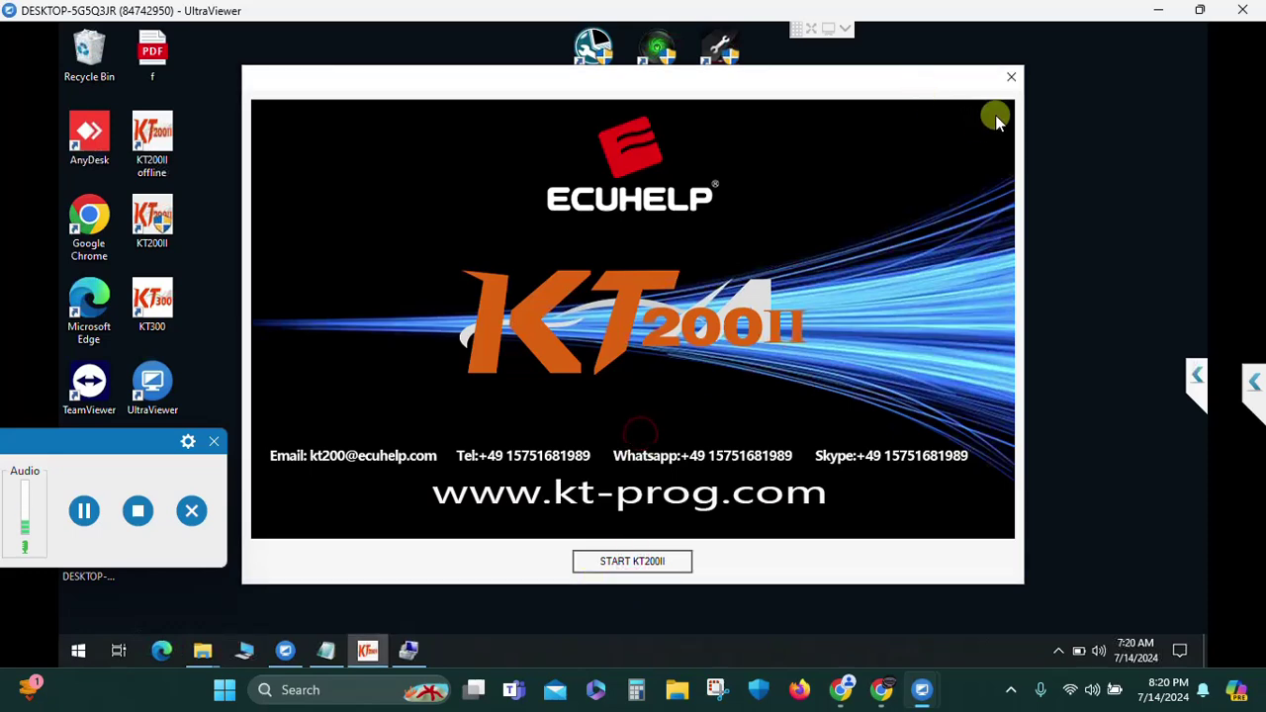
pyautogui.click(1010, 77)
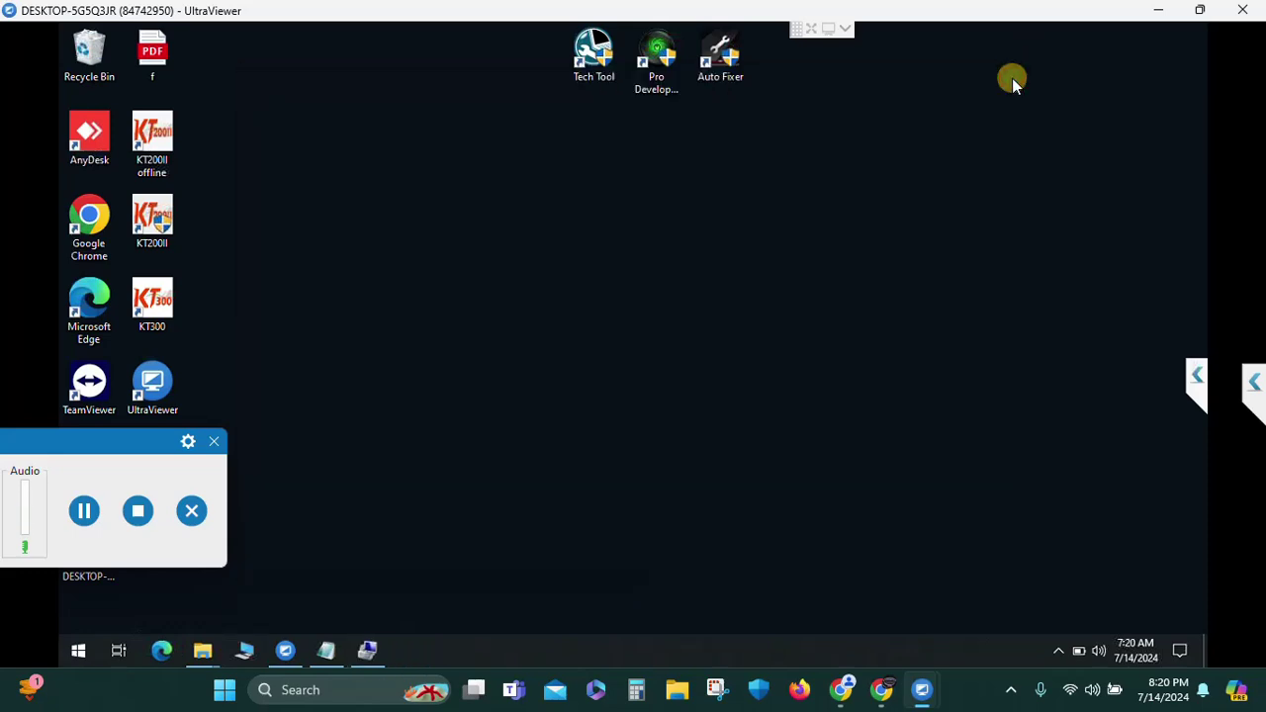
pyautogui.click(571, 393)
pyautogui.rightClick(565, 276)
pyautogui.click(582, 325)
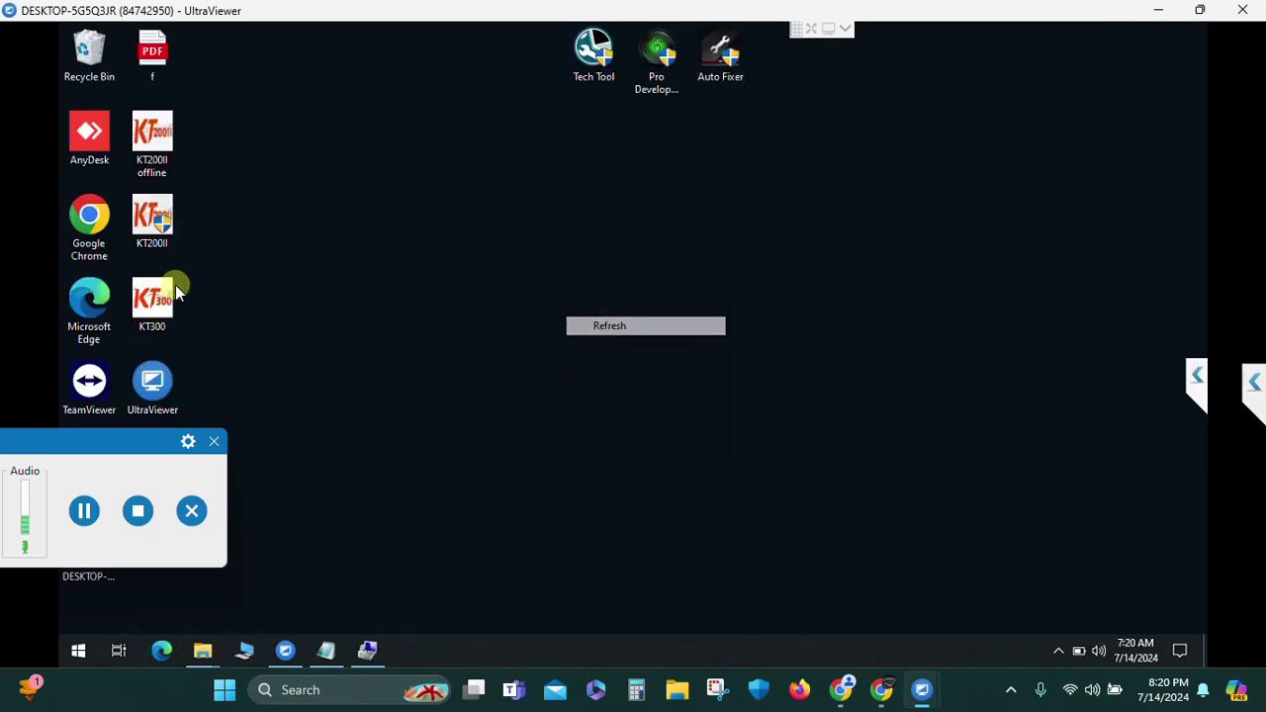
# - Launch KT200II from its desktop shortcut and check the Select driver window, leaving the current driver selection as it is
pyautogui.doubleClick(160, 220)
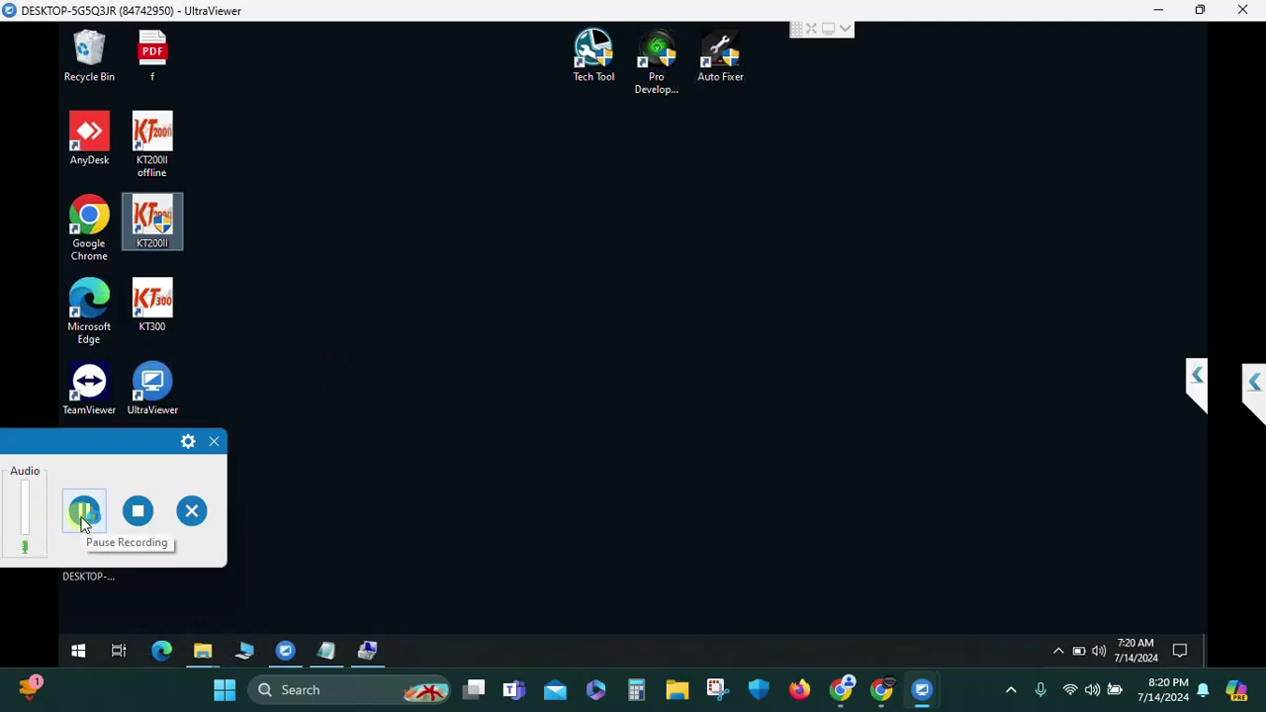
pyautogui.click(83, 521)
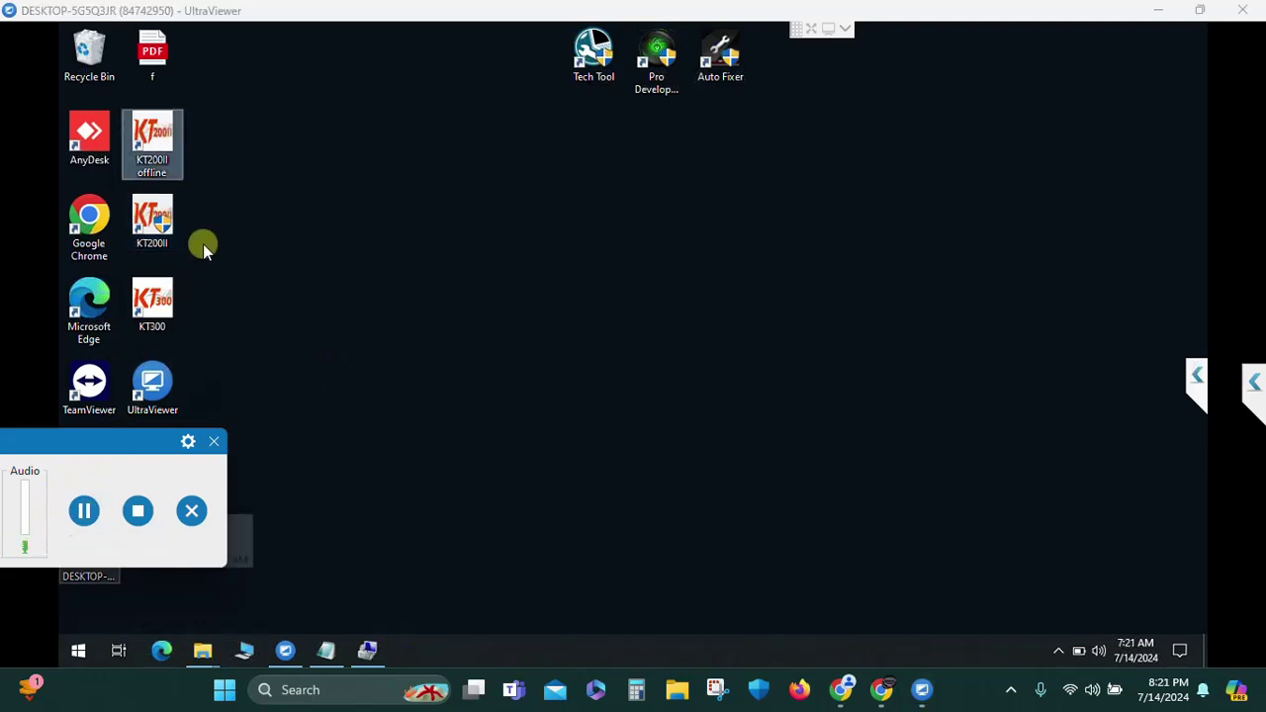
pyautogui.click(144, 222)
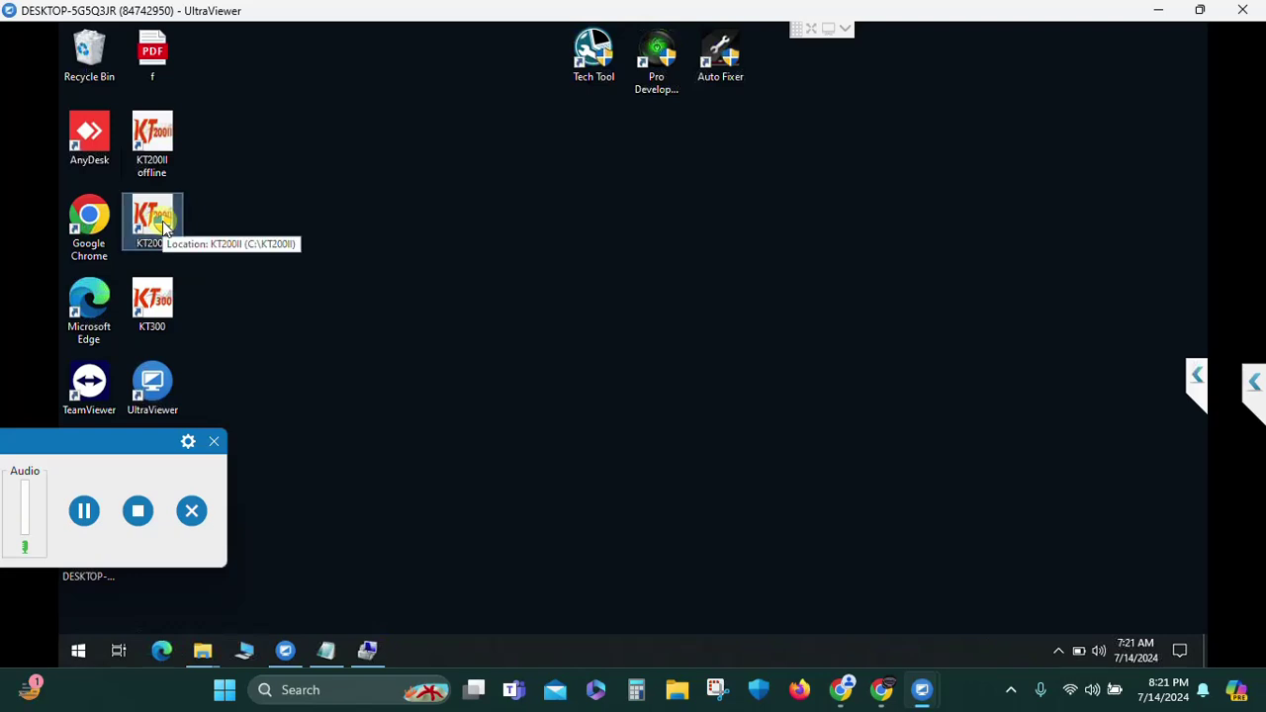
pyautogui.doubleClick(163, 227)
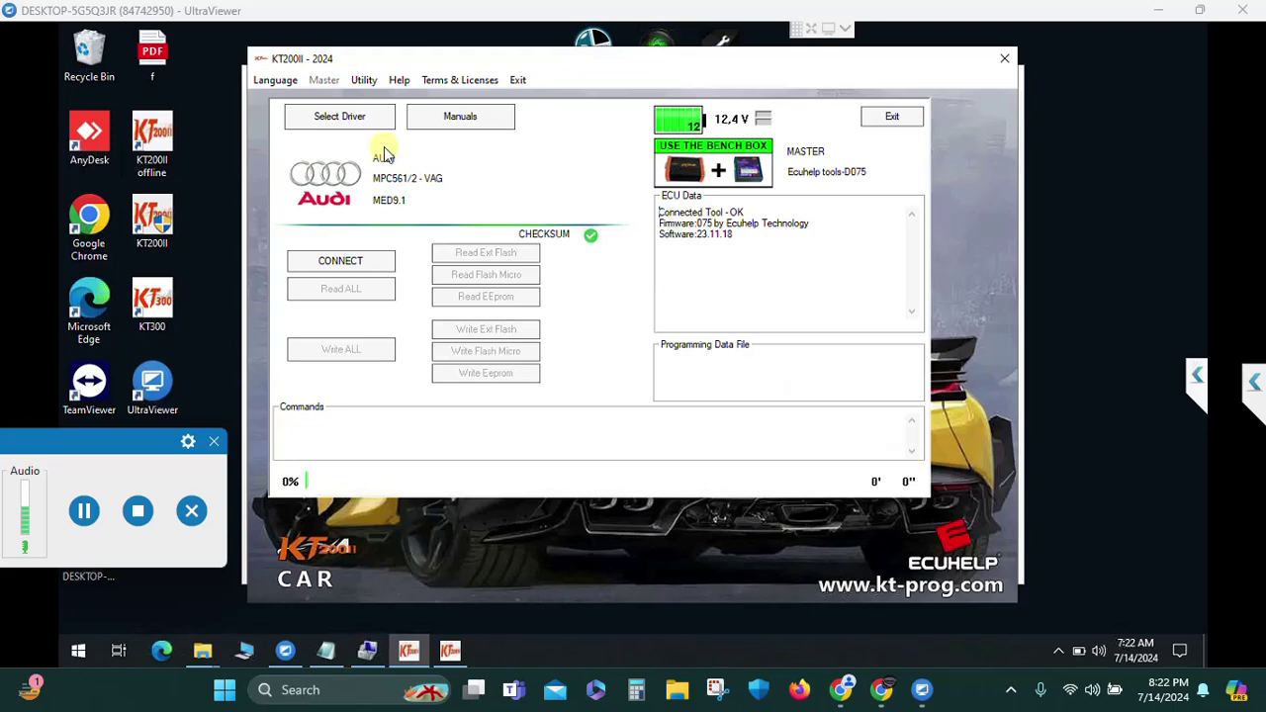
pyautogui.click(344, 121)
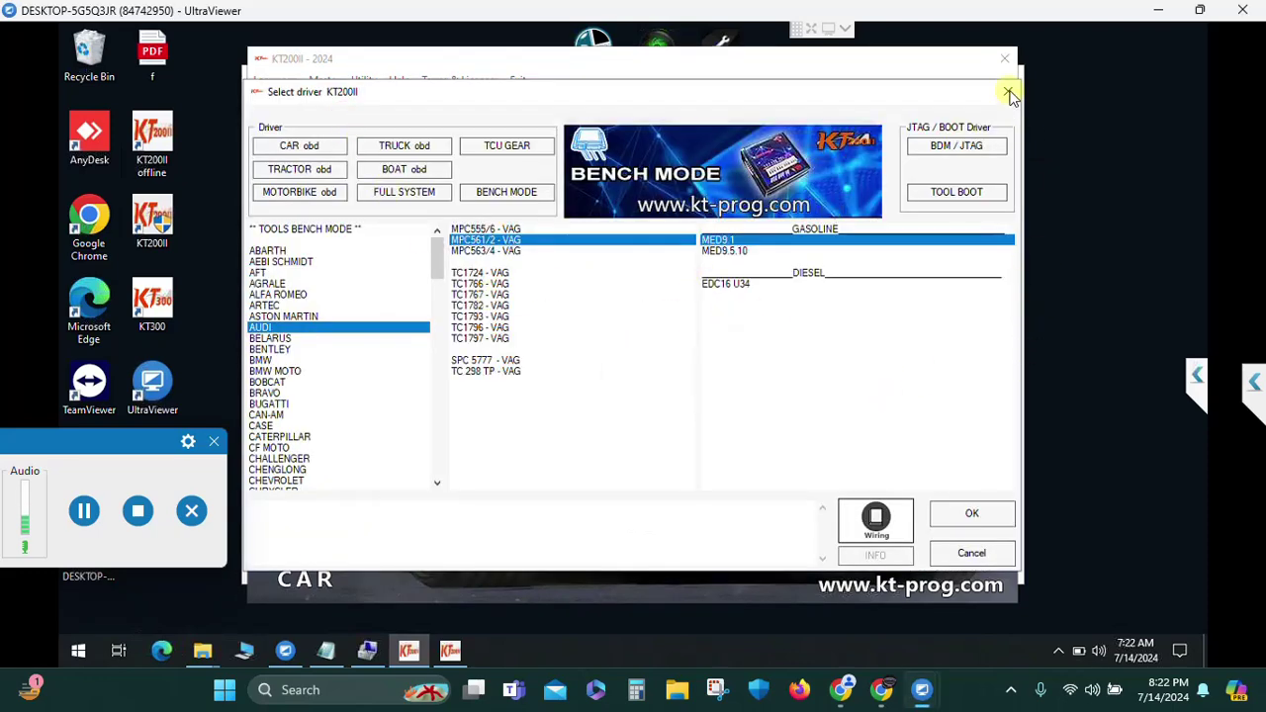
pyautogui.click(982, 148)
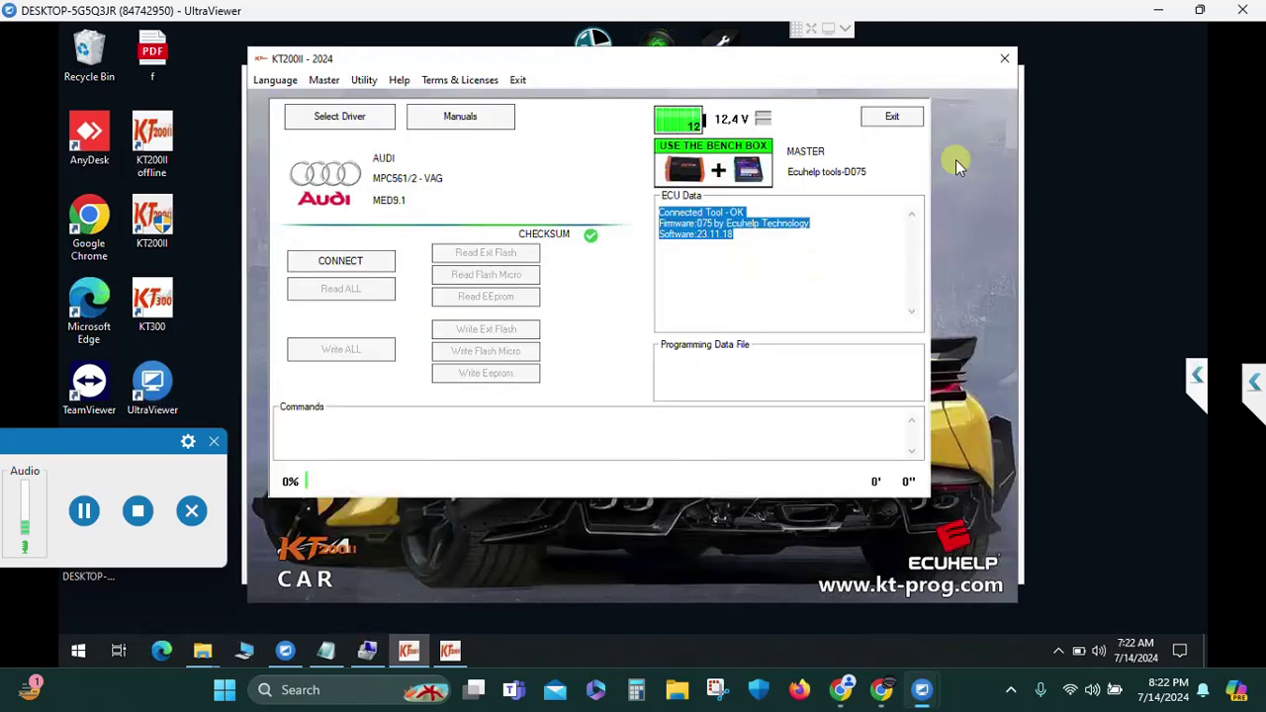
# - Exit KT200II, close its splash window and dismiss the runtime error dialog
pyautogui.click(517, 79)
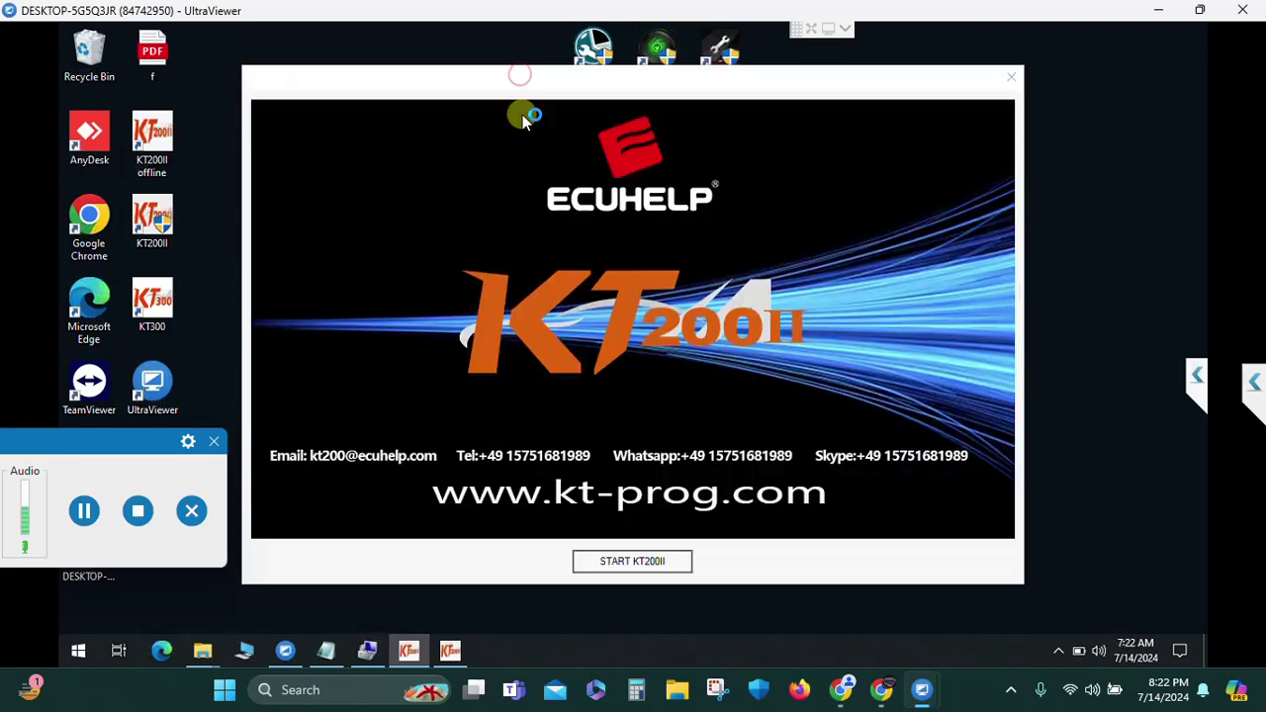
pyautogui.click(1011, 76)
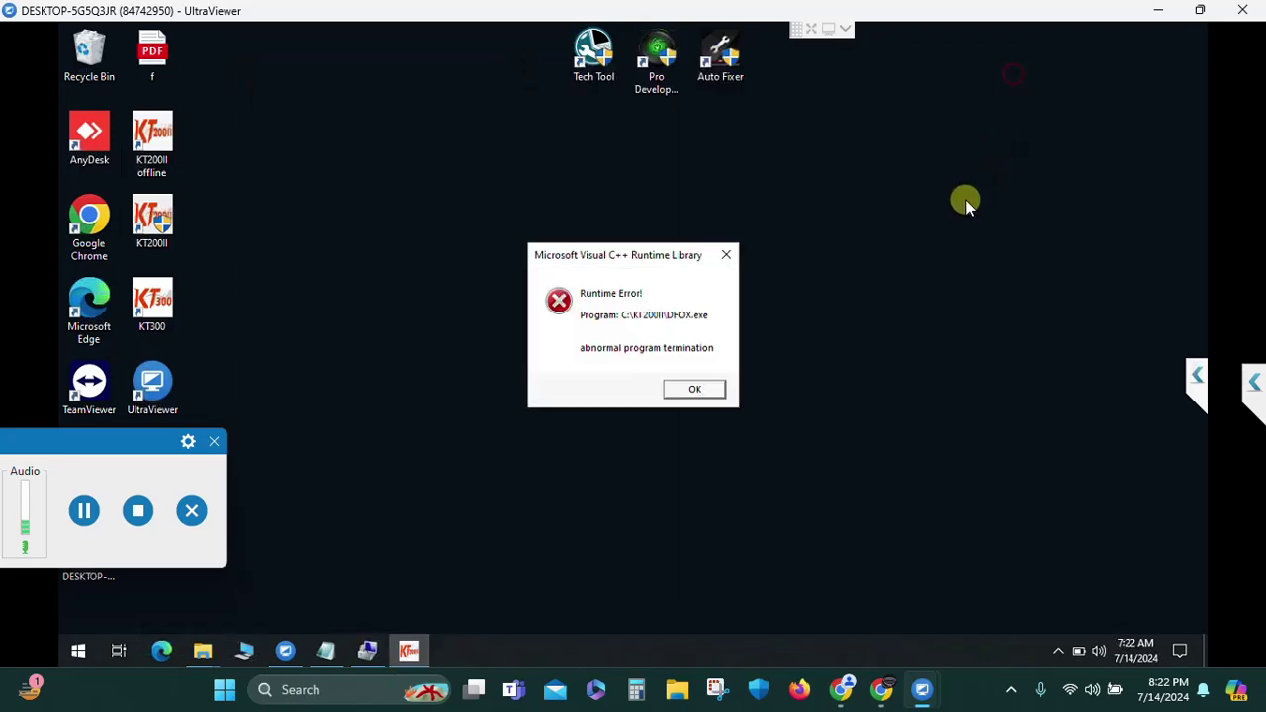
pyautogui.click(693, 388)
# - Start KT200II offline from its desktop shortcut and splash screen, and open the driver selection window
pyautogui.click(155, 150)
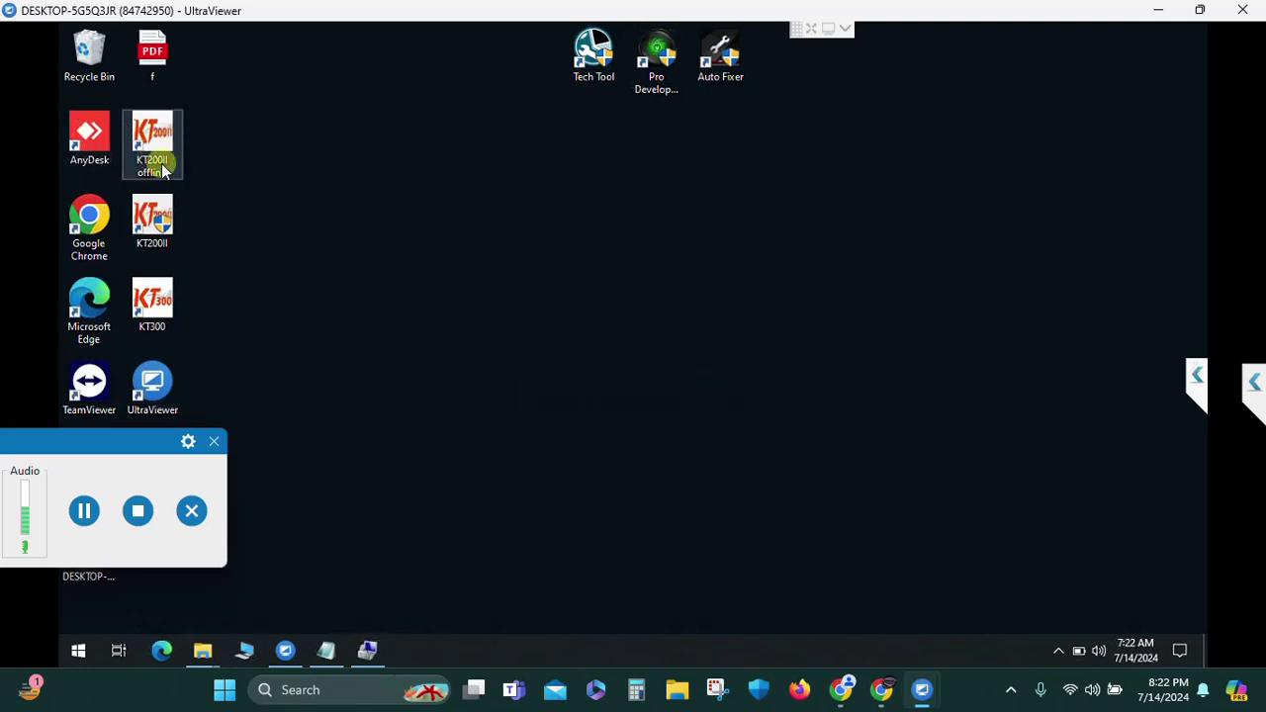
pyautogui.doubleClick(150, 156)
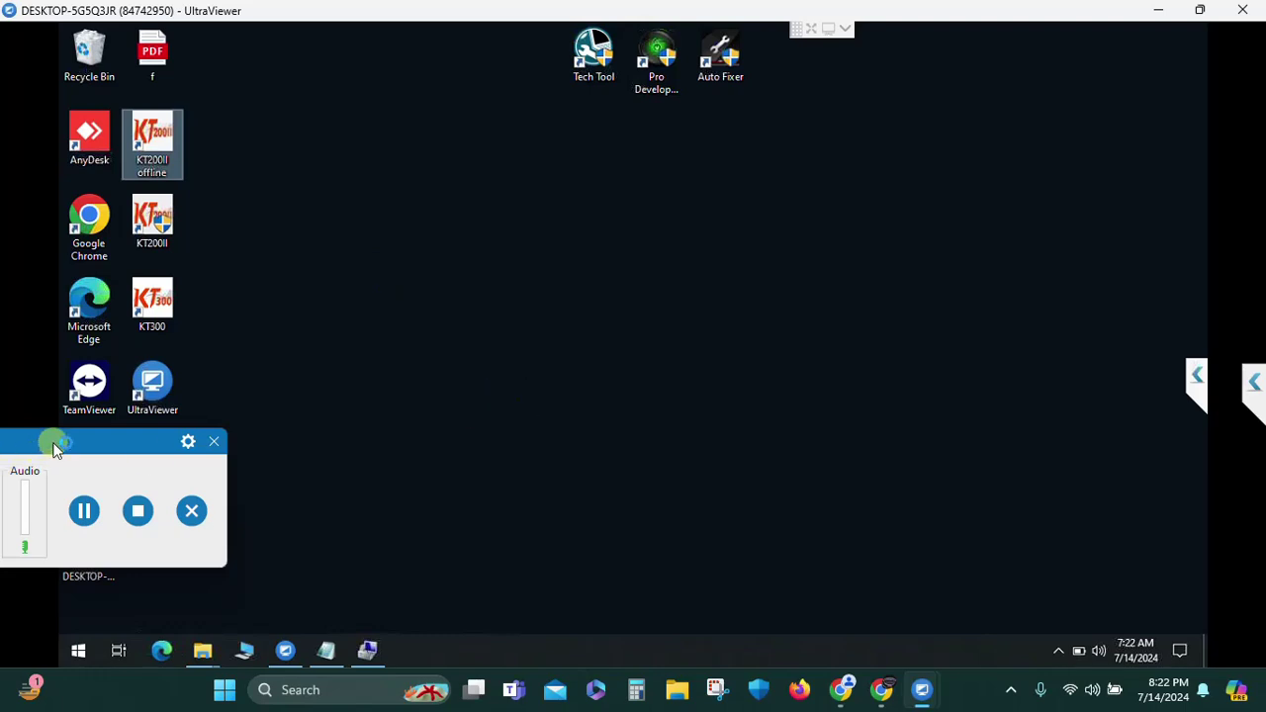
pyautogui.moveTo(53, 441); pyautogui.dragTo(58, 481)
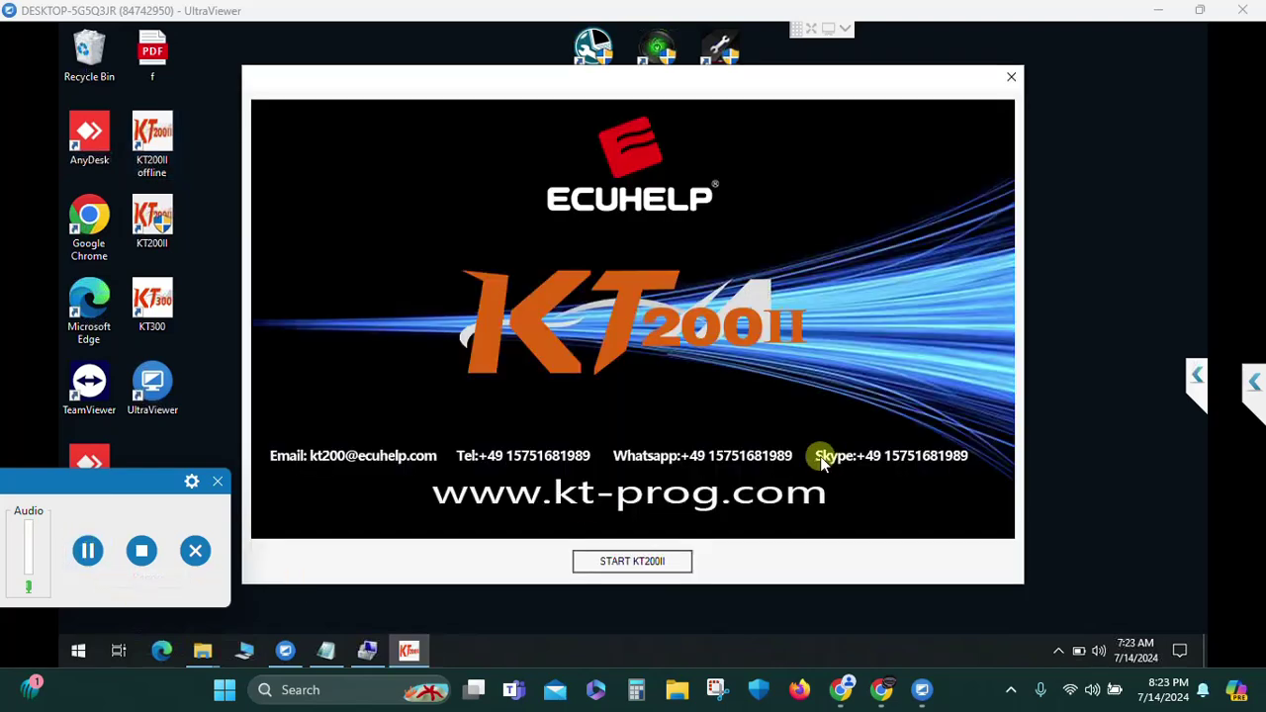
pyautogui.click(634, 561)
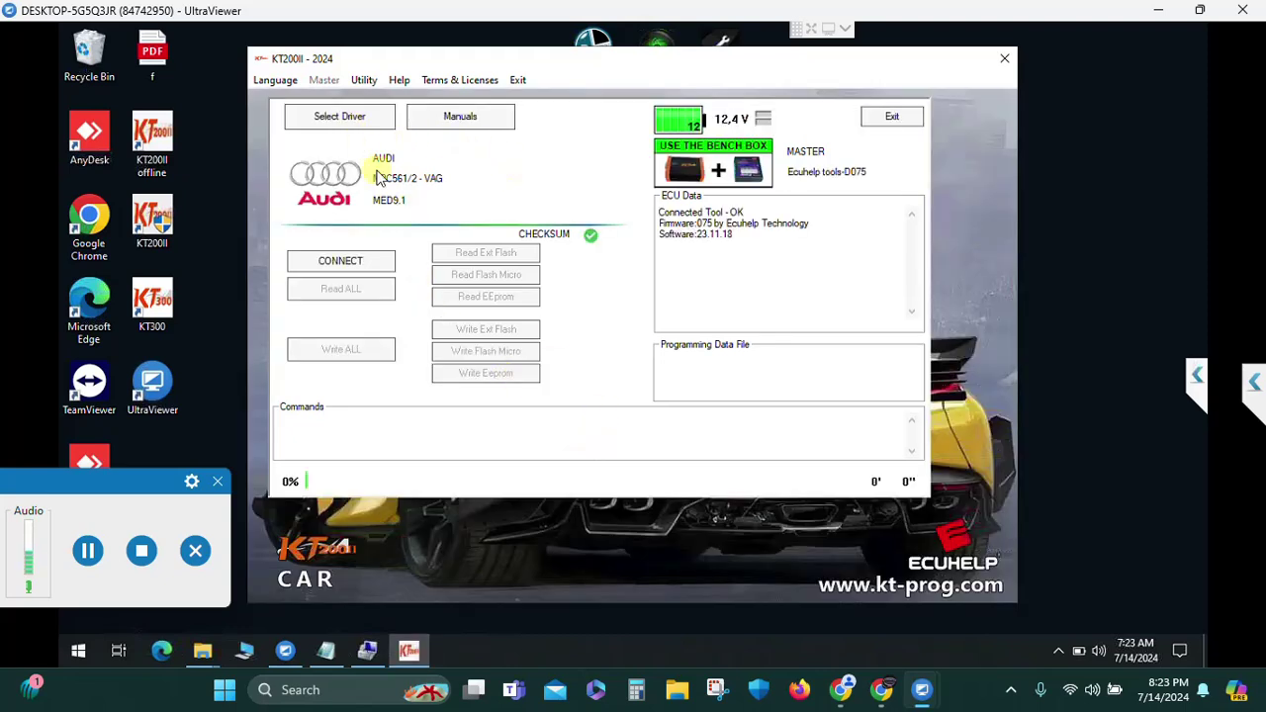
pyautogui.click(362, 121)
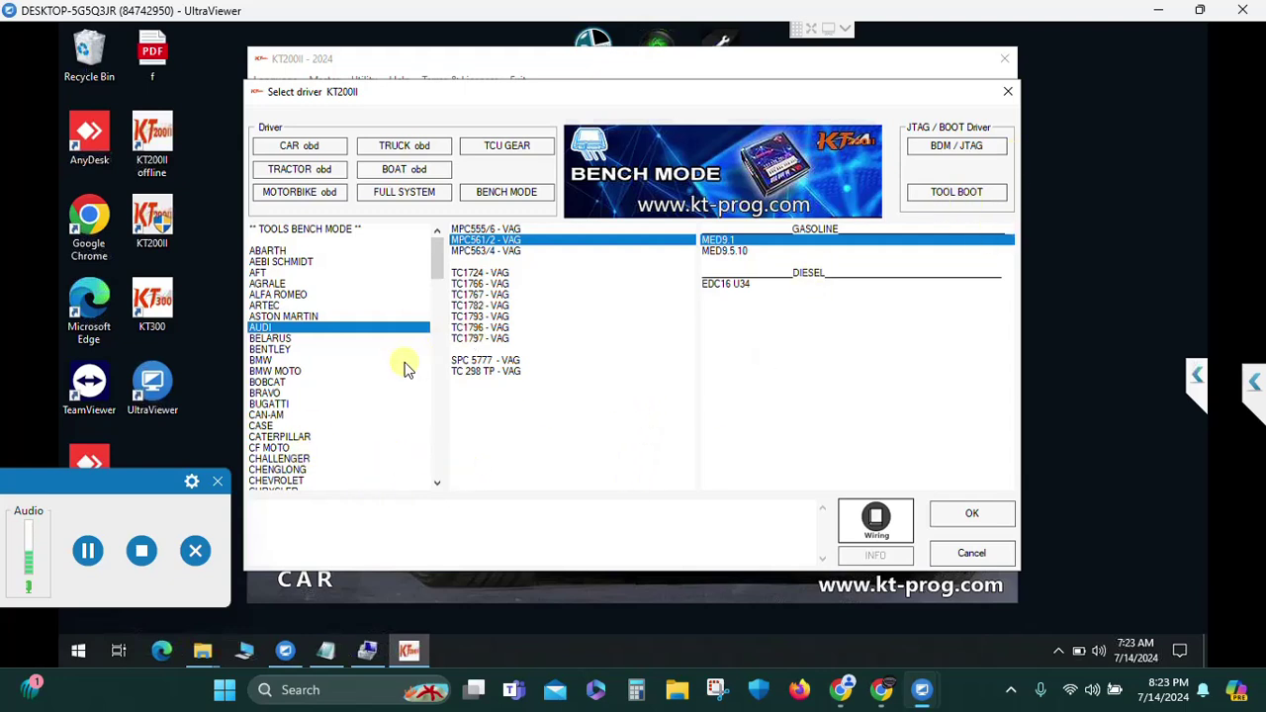
pyautogui.moveTo(71, 484); pyautogui.dragTo(97, 504)
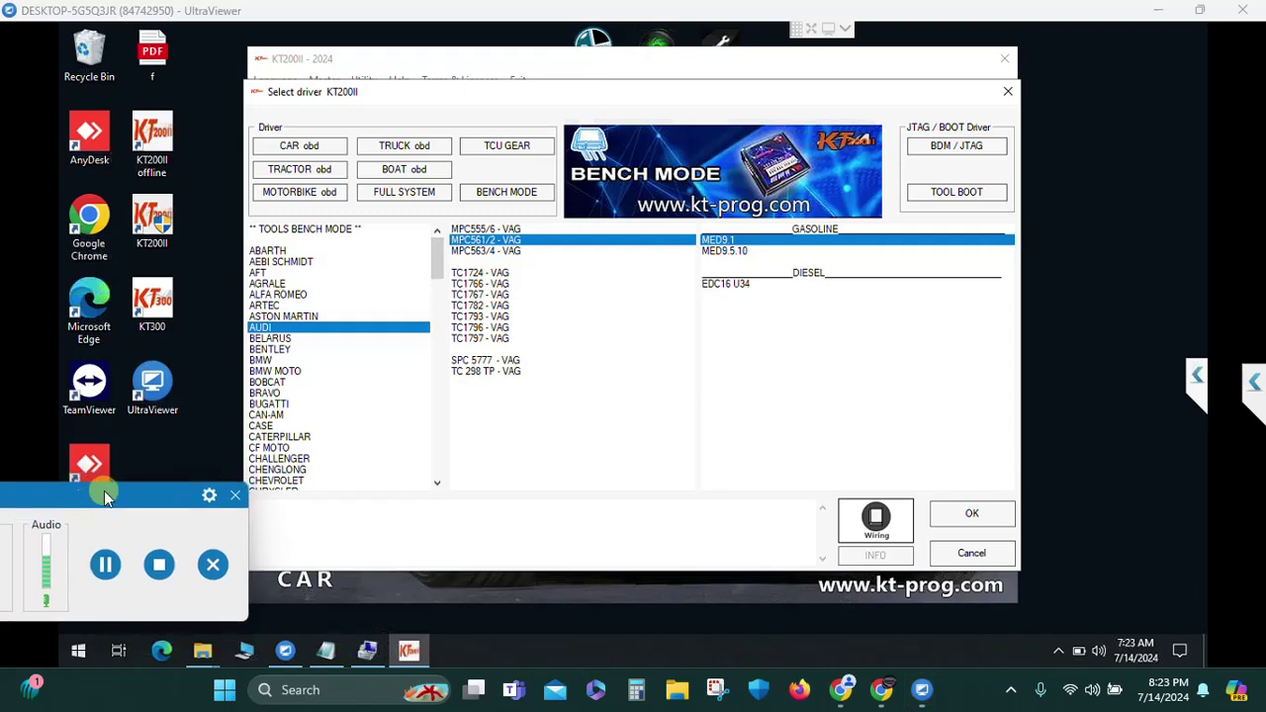